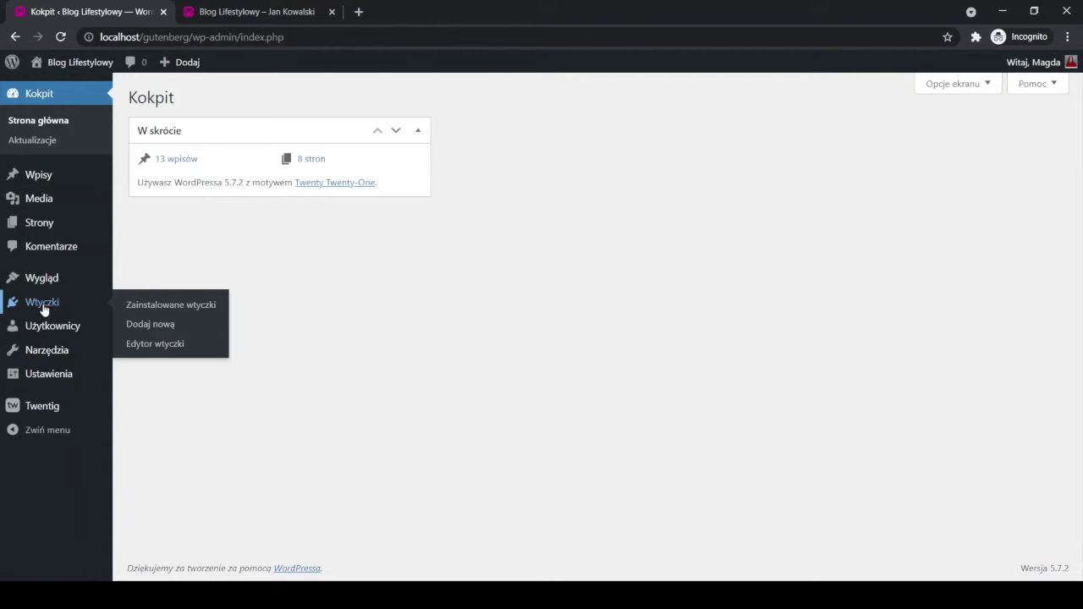
- Search the plugin repository for "menu icons", and install and activate the WP Menu Icons plugin by QuadLayers
left_click(131, 330)
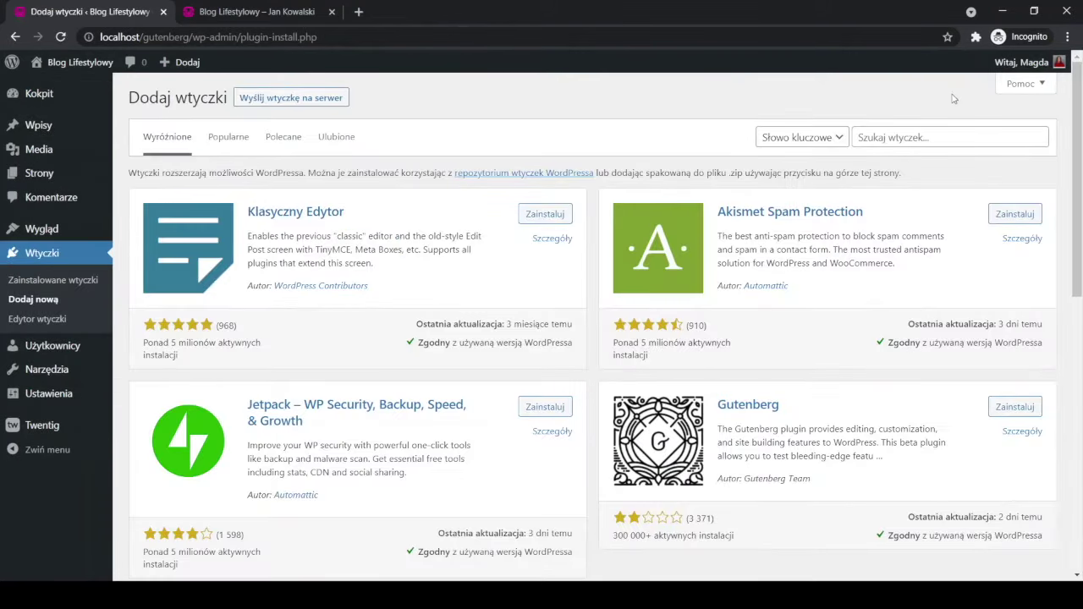
left_click(940, 140)
type("menu icons")
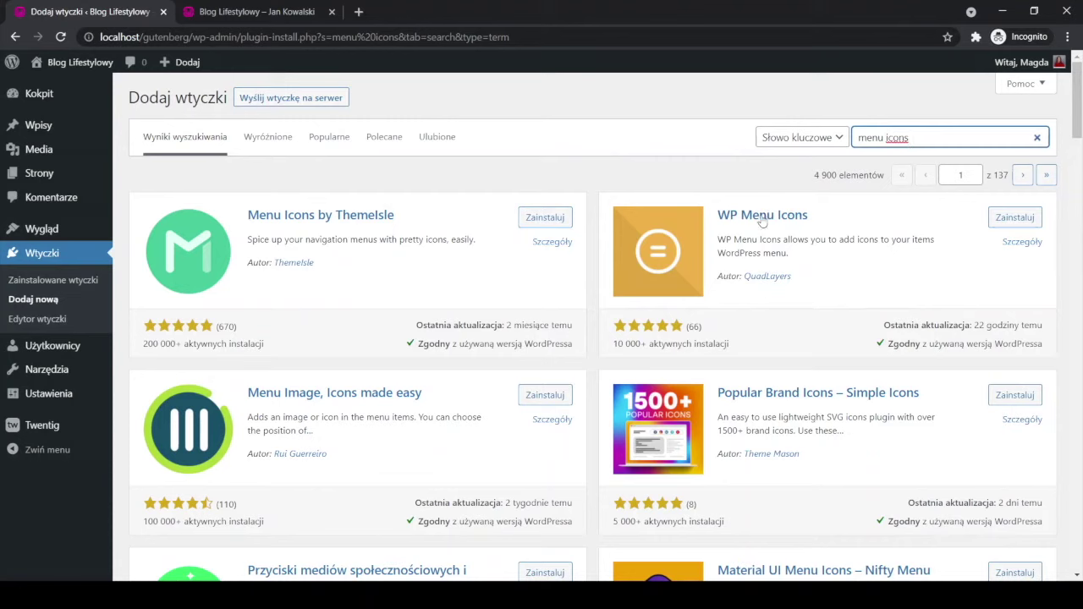
left_click(1012, 222)
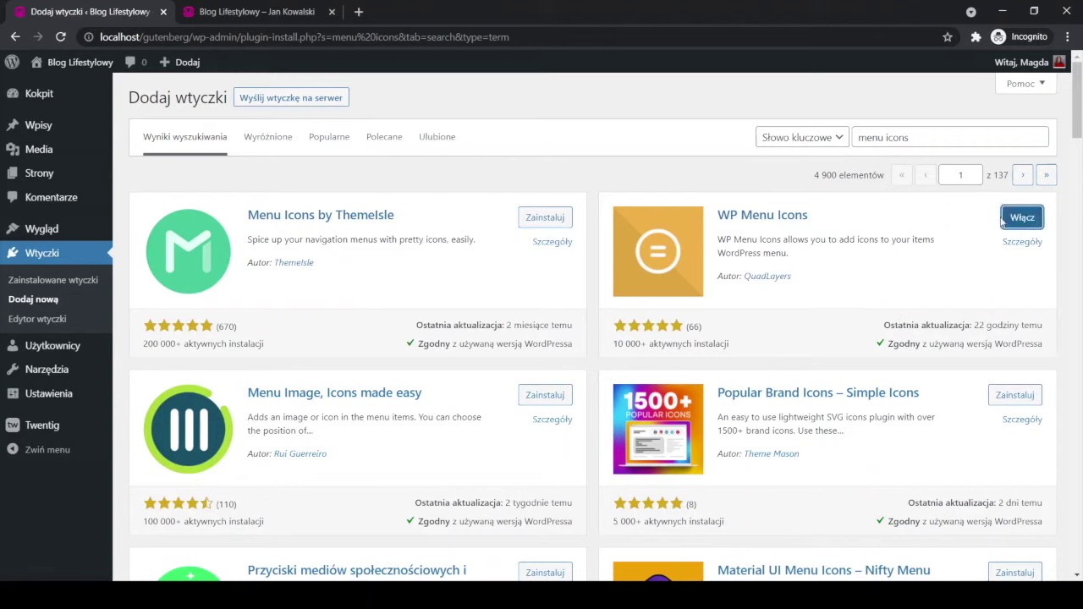
left_click(1009, 225)
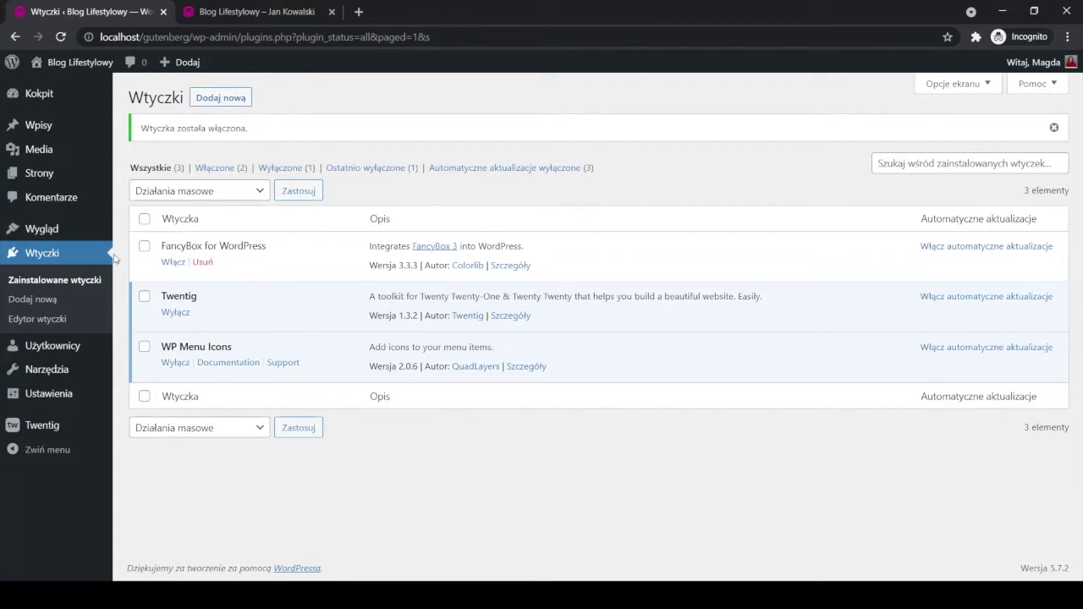
- Open the appearance menu editor showing the structure of the Primary menu
mouse_move(73, 230)
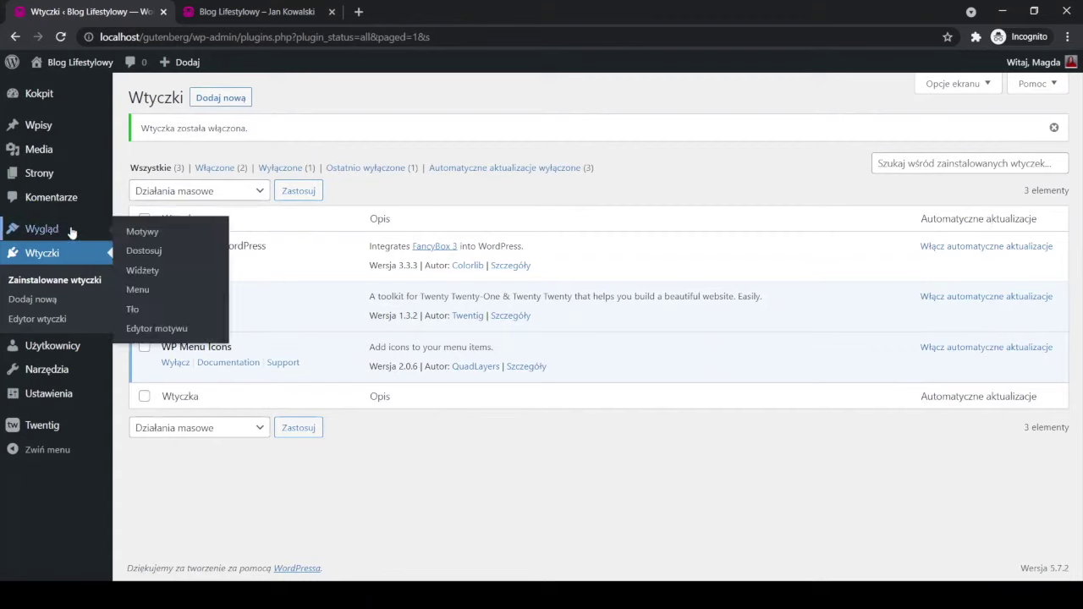
left_click(140, 289)
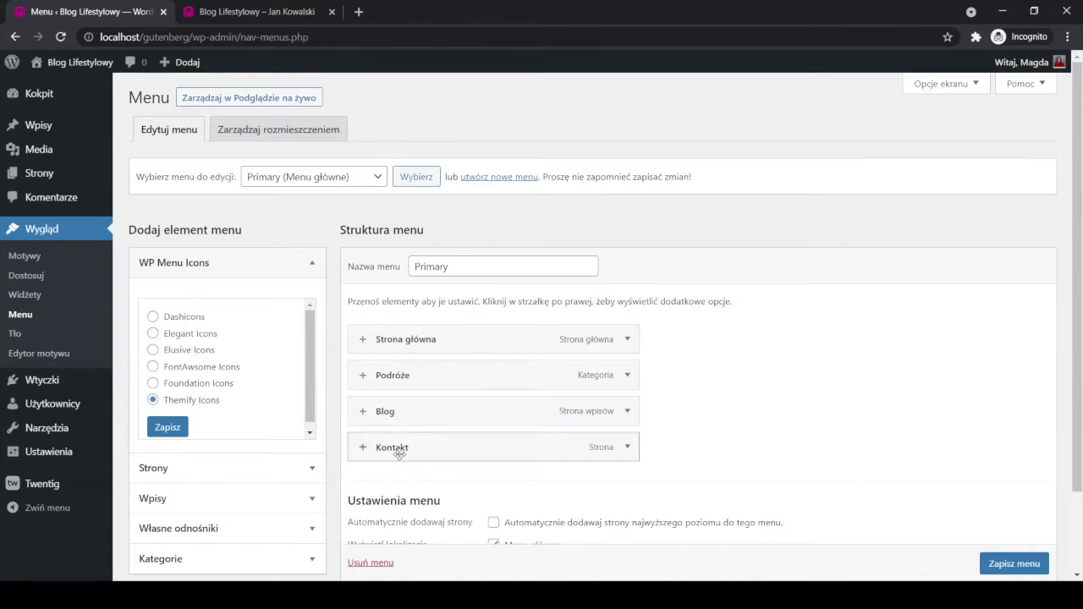
scroll(761, 253, "down", 2)
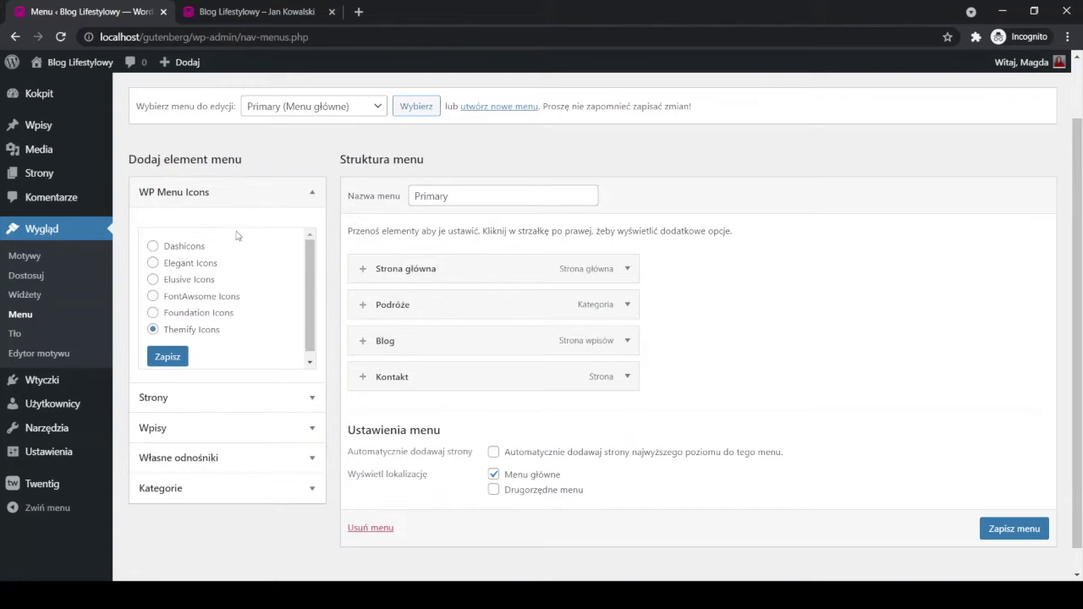
- Browse the Themify icons offered for the Strona główna menu item and close the picker without choosing one
left_click(362, 271)
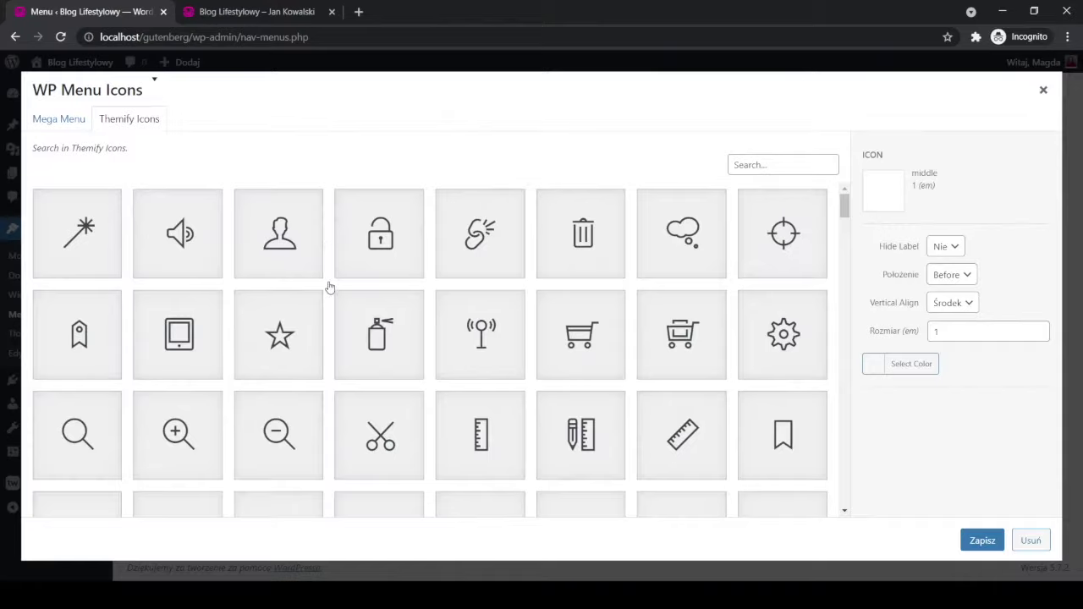
scroll(330, 285, "down", 6)
scroll(327, 294, "up", 3)
left_click(1043, 90)
- Switch the menu icon set to FontAwsome Icons, save it, and browse the icons it offers for a menu item
left_click(169, 270)
left_click(167, 330)
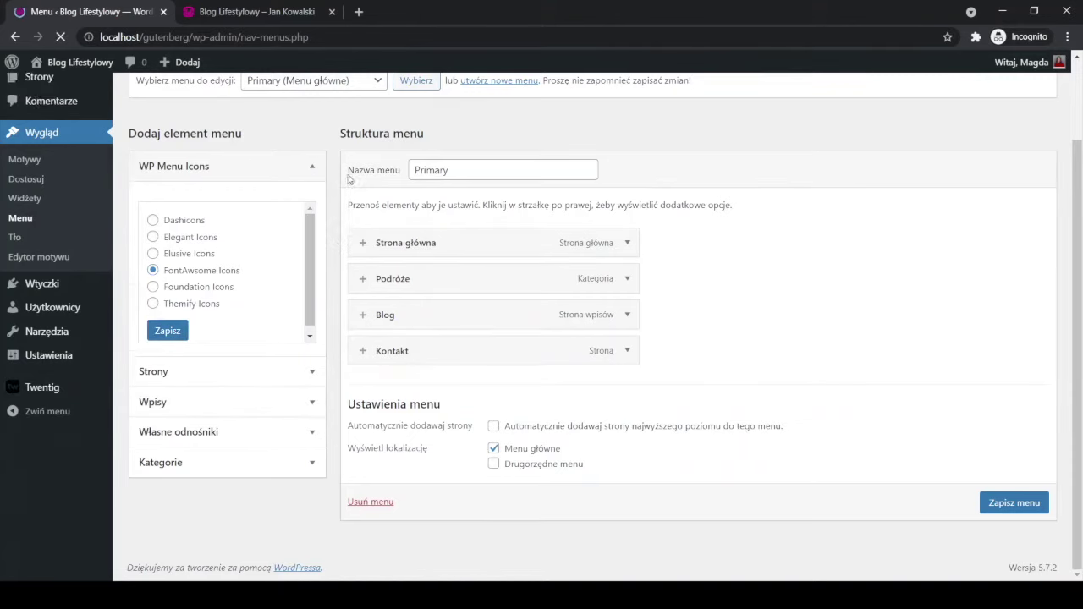
left_click(362, 278)
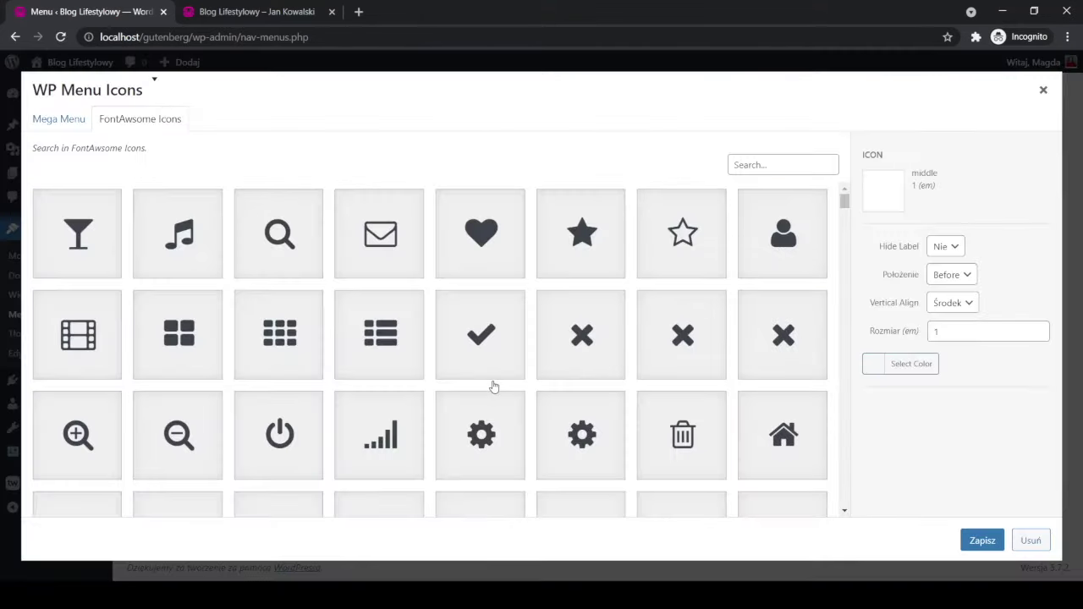
scroll(330, 322, "down", 4)
scroll(327, 331, "up", 4)
left_click(1043, 90)
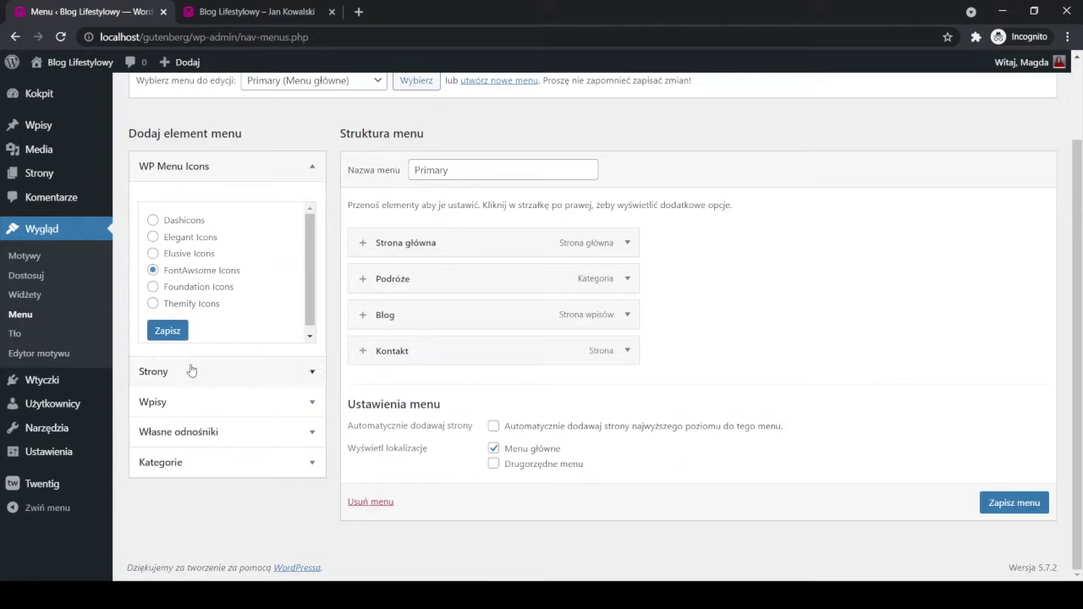
- Save Themify Icons as the menu icon set and assign the spray can icon (ti-spray) to Strona główna
left_click(152, 304)
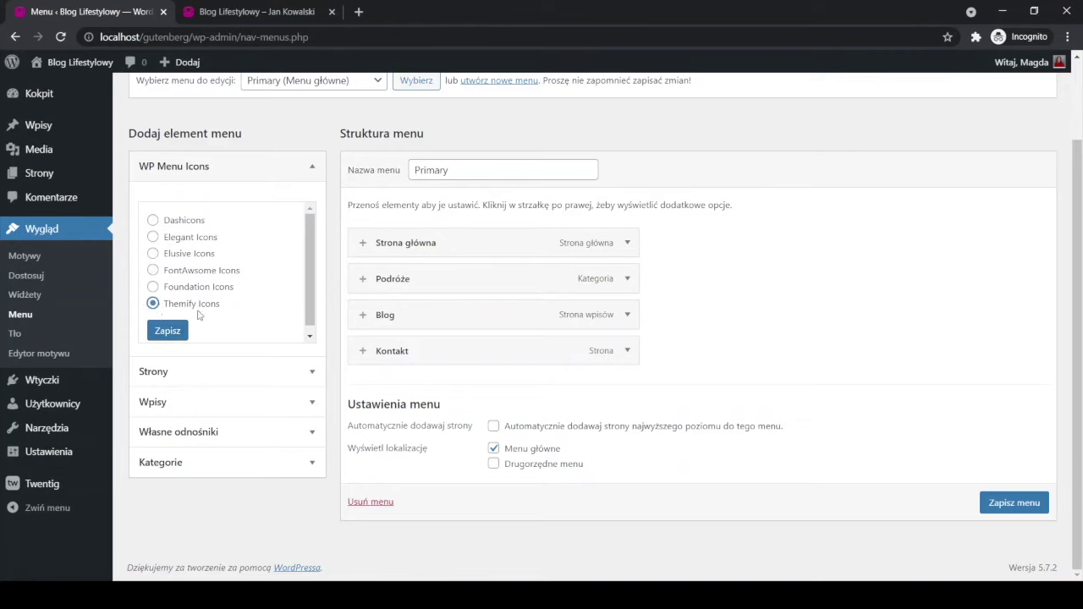
left_click(168, 331)
left_click(363, 245)
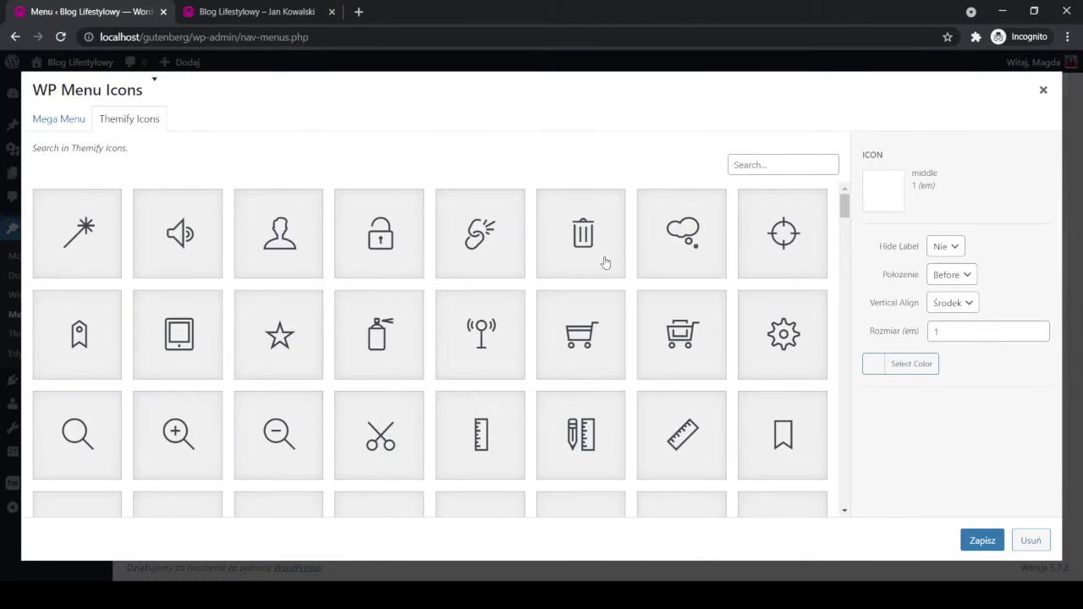
left_click(416, 358)
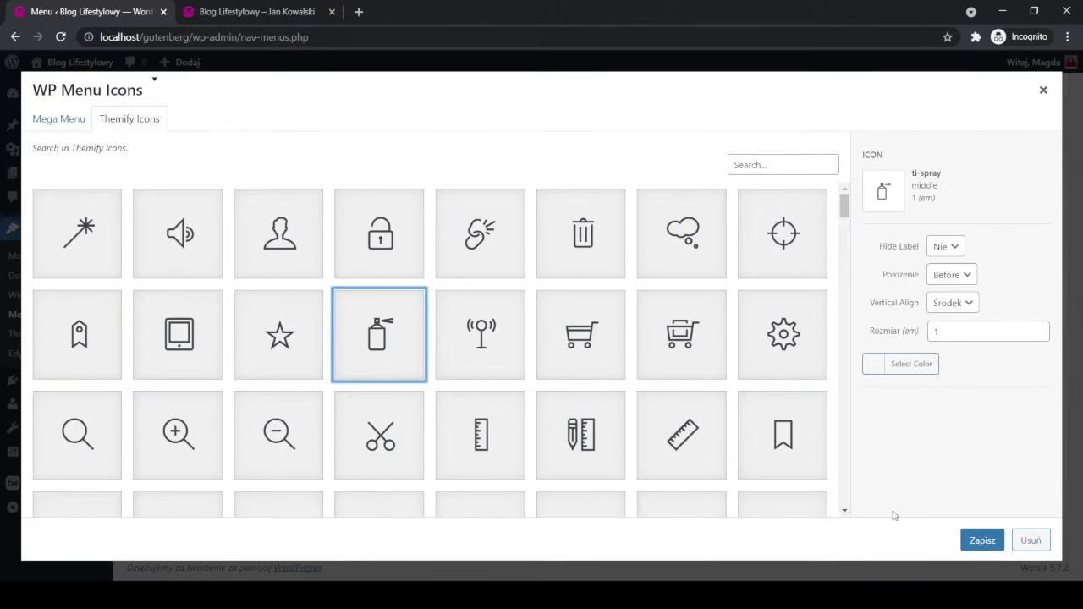
left_click(979, 541)
- Assign the scissors icon (ti-cut) to the Podróże menu item and save it
left_click(362, 285)
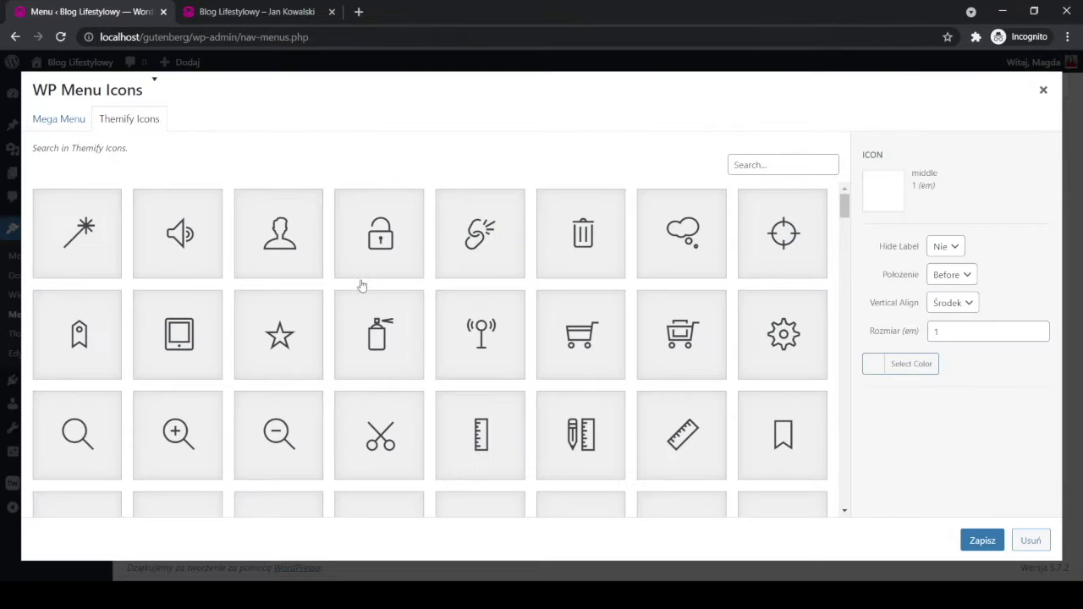
left_click(397, 451)
left_click(981, 541)
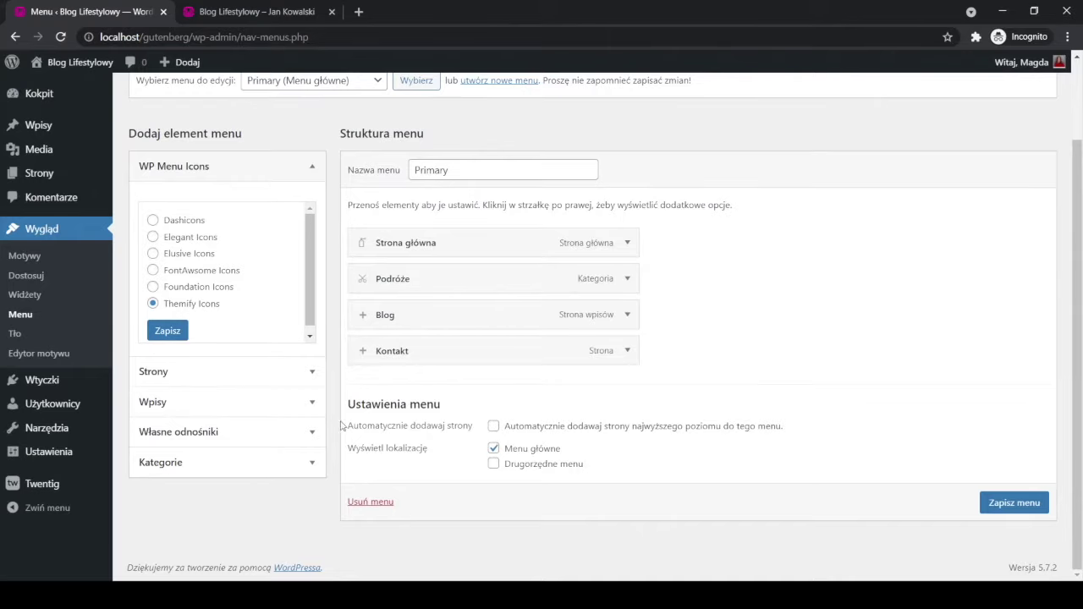
- Assign the trophy icon (ti-cup) to the Blog menu item and save it
left_click(361, 314)
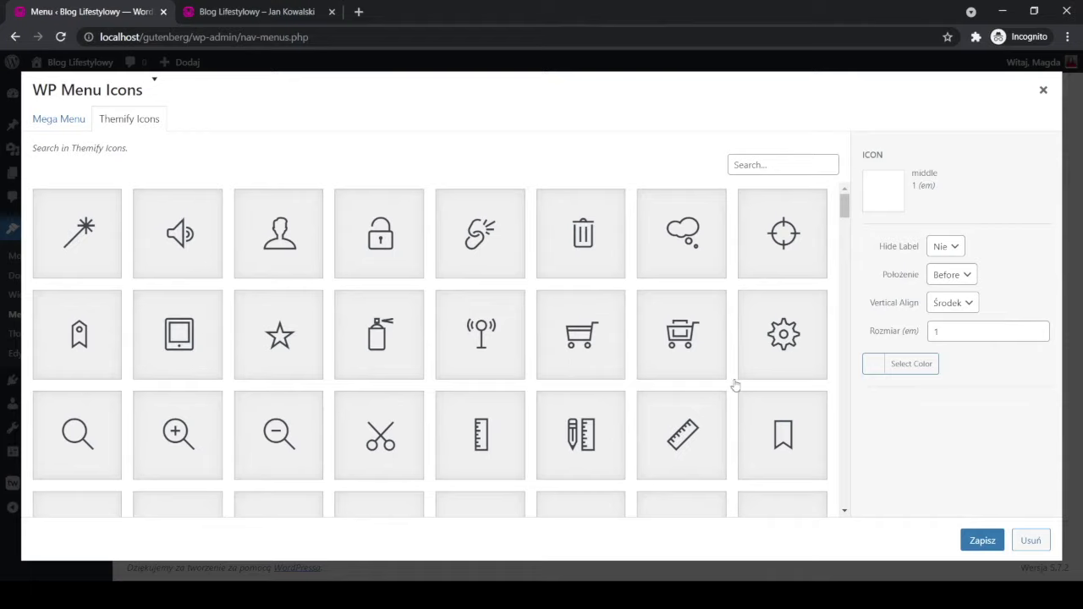
scroll(728, 377, "down", 3)
scroll(715, 390, "down", 7)
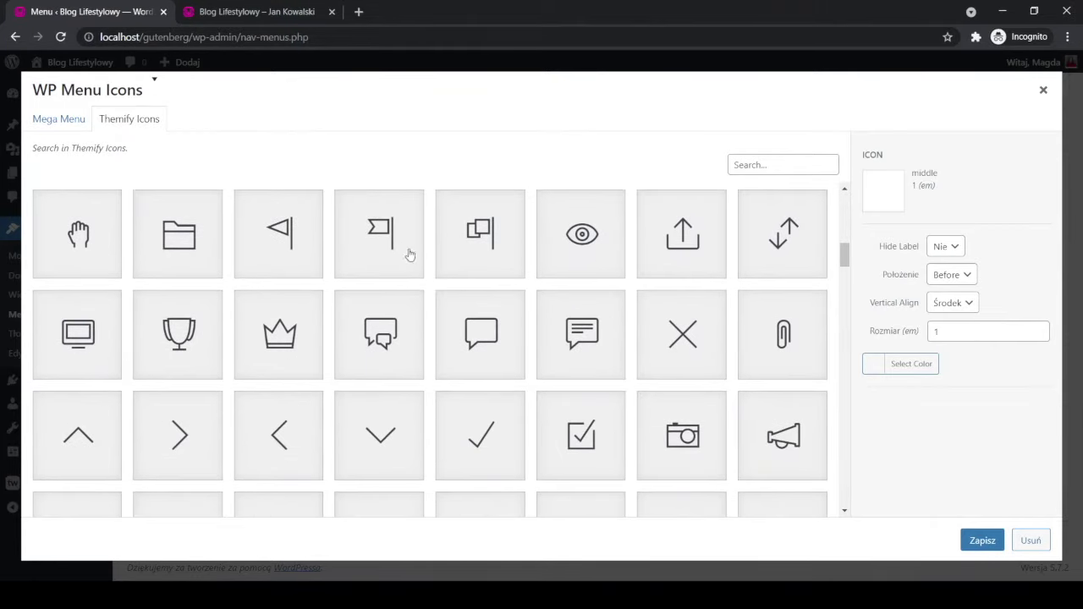
left_click(193, 328)
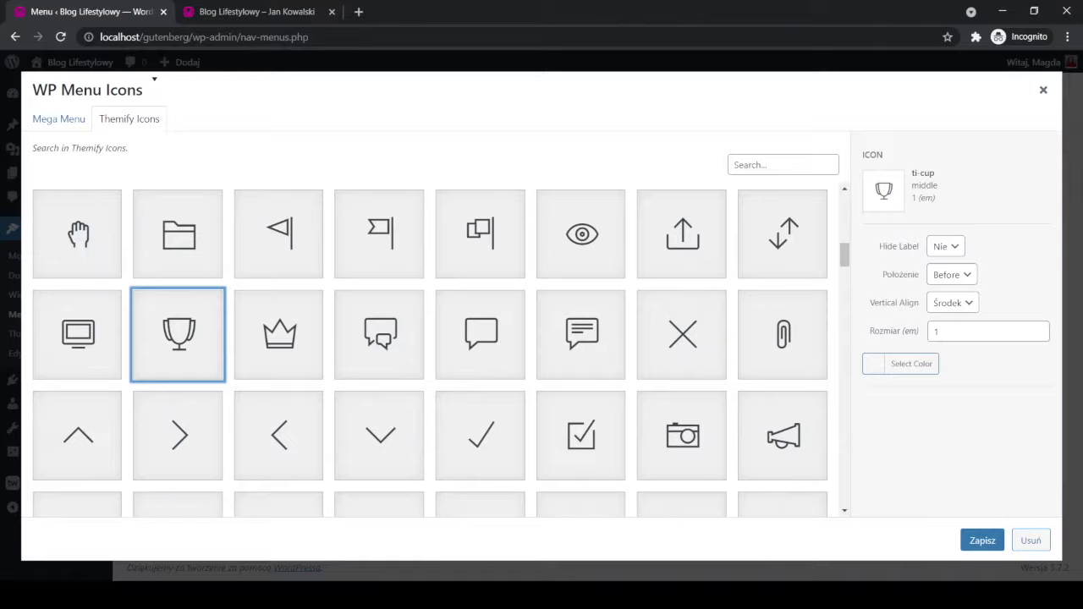
left_click(981, 539)
- Select the chain icon (ti-link) for the Kontakt menu item, review its position and vertical alignment options, and save it
left_click(364, 357)
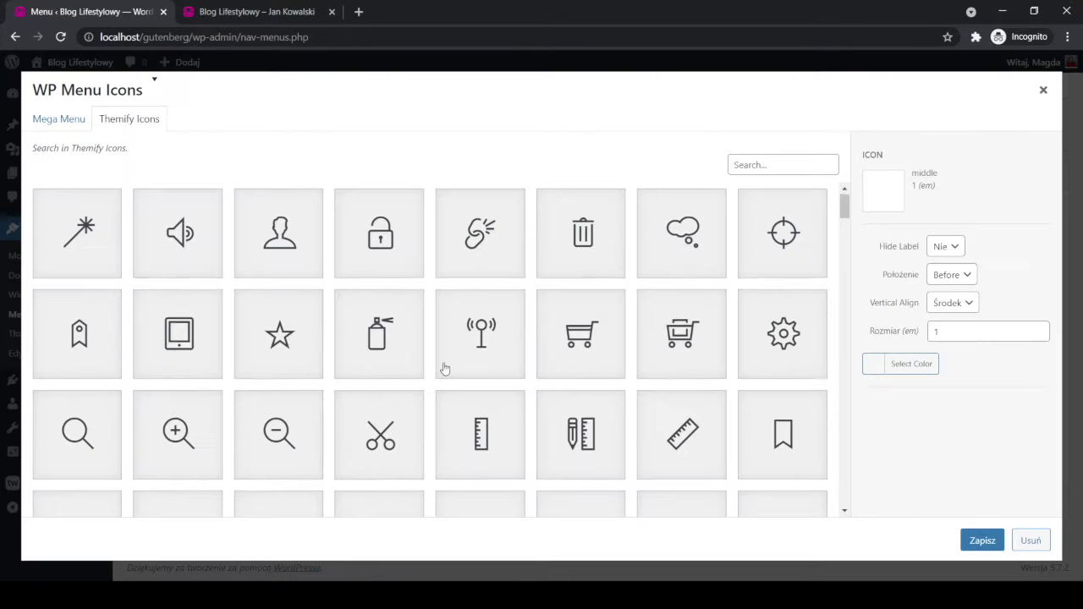
scroll(442, 367, "down", 4)
left_click(579, 457)
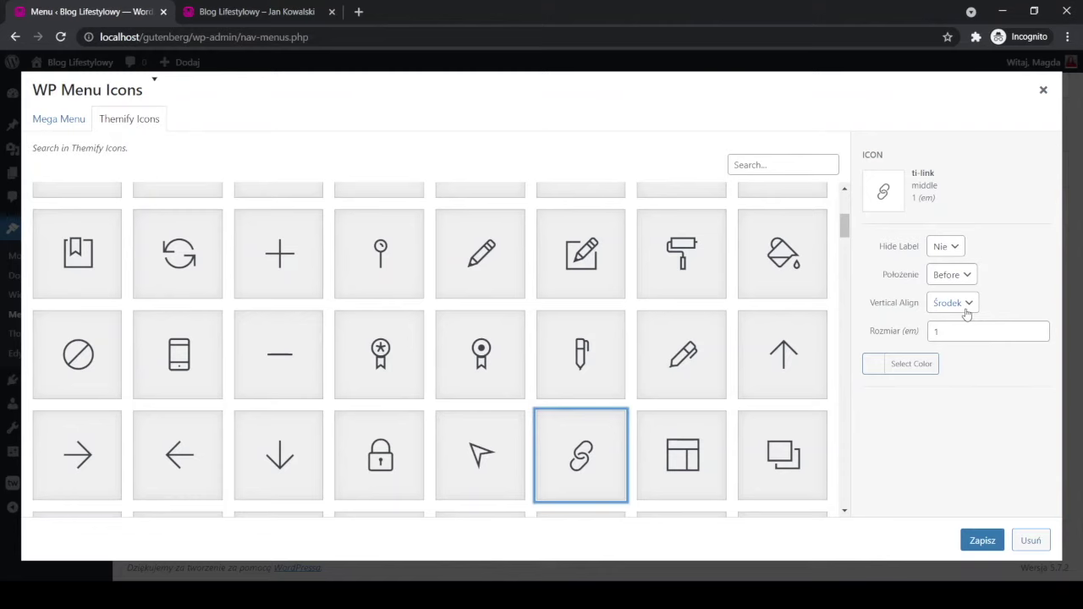
left_click(969, 275)
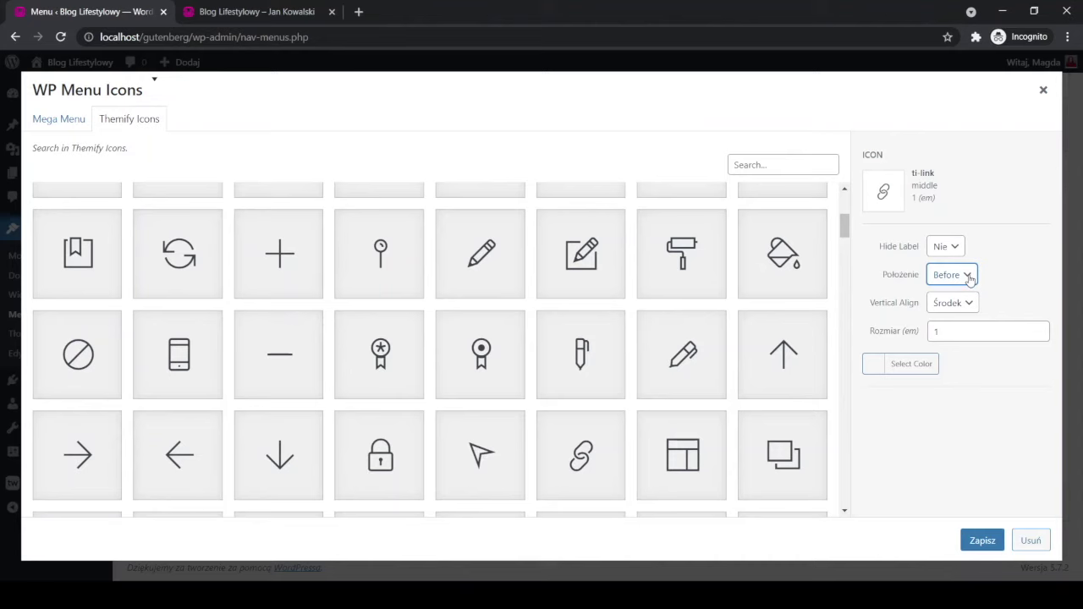
left_click(971, 307)
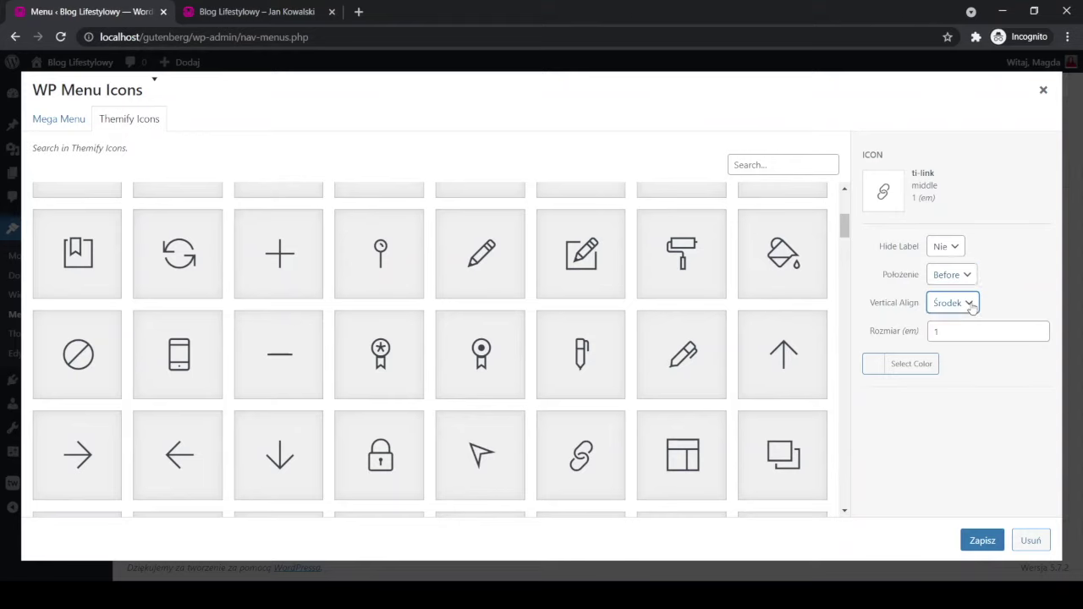
left_click(981, 542)
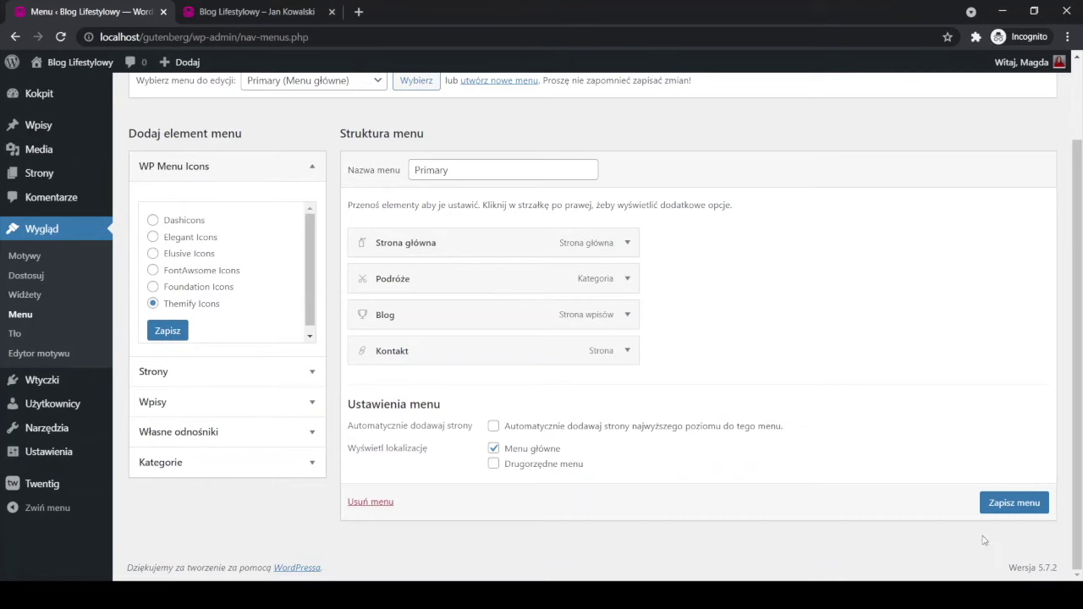
- Save the Primary menu and reload the blog's front page to check the icons in the navigation
left_click(1005, 503)
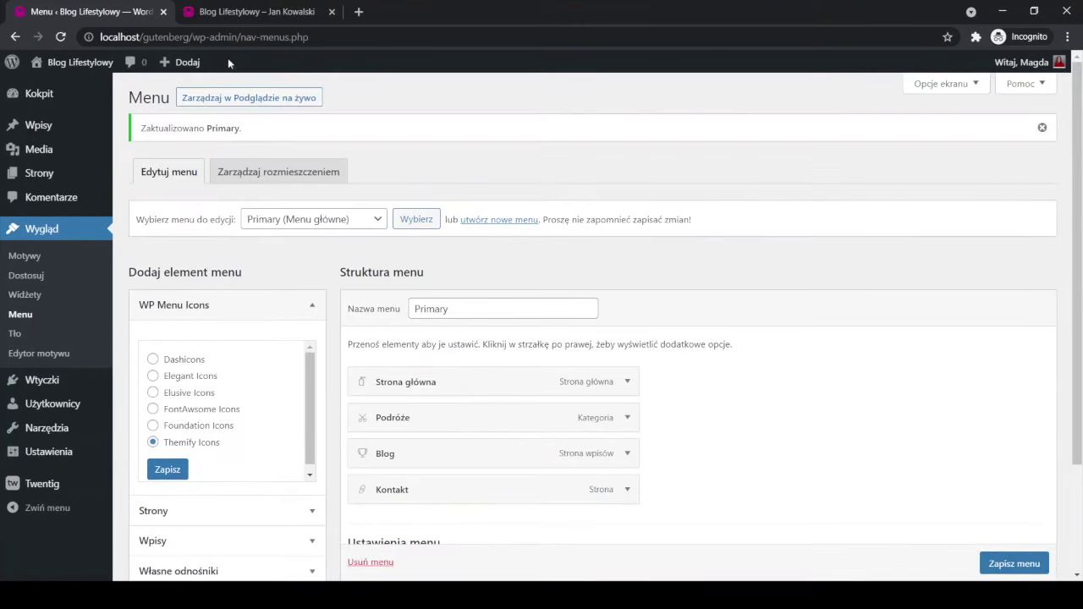
left_click(237, 11)
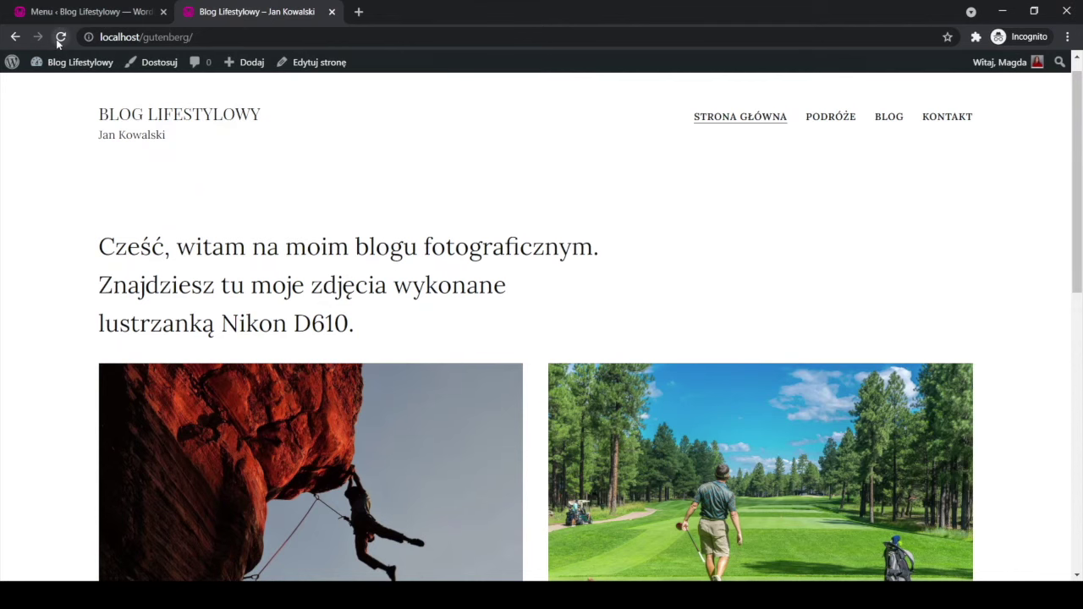
left_click(61, 37)
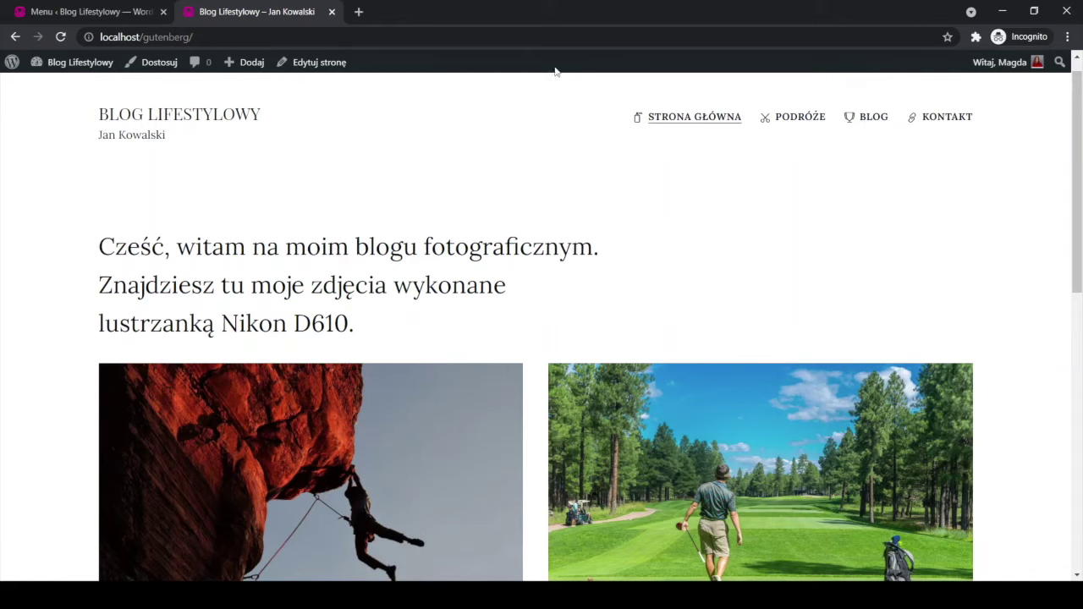
- Return to the menu editor, set the Strona główna icon's colour to the purple preset, and save the icon
left_click(92, 12)
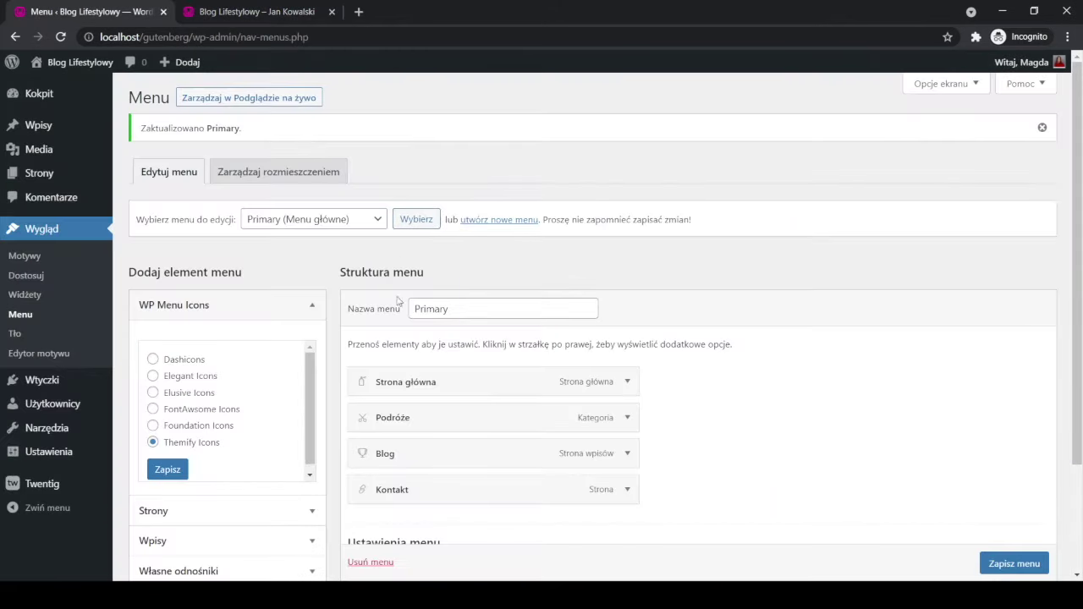
left_click(361, 381)
left_click(905, 372)
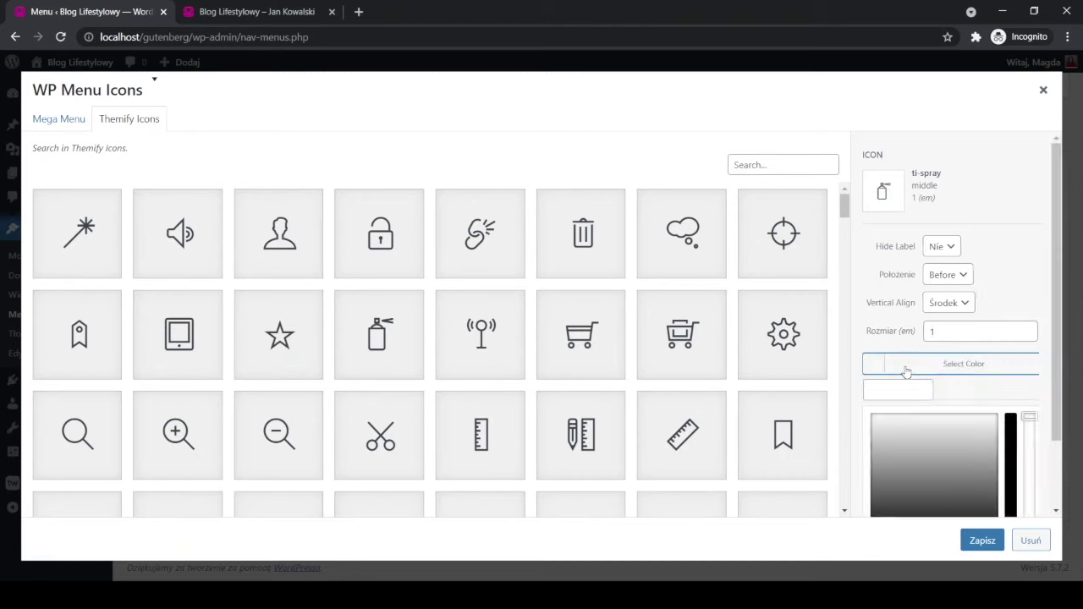
scroll(908, 331, "down", 1)
left_click(991, 466)
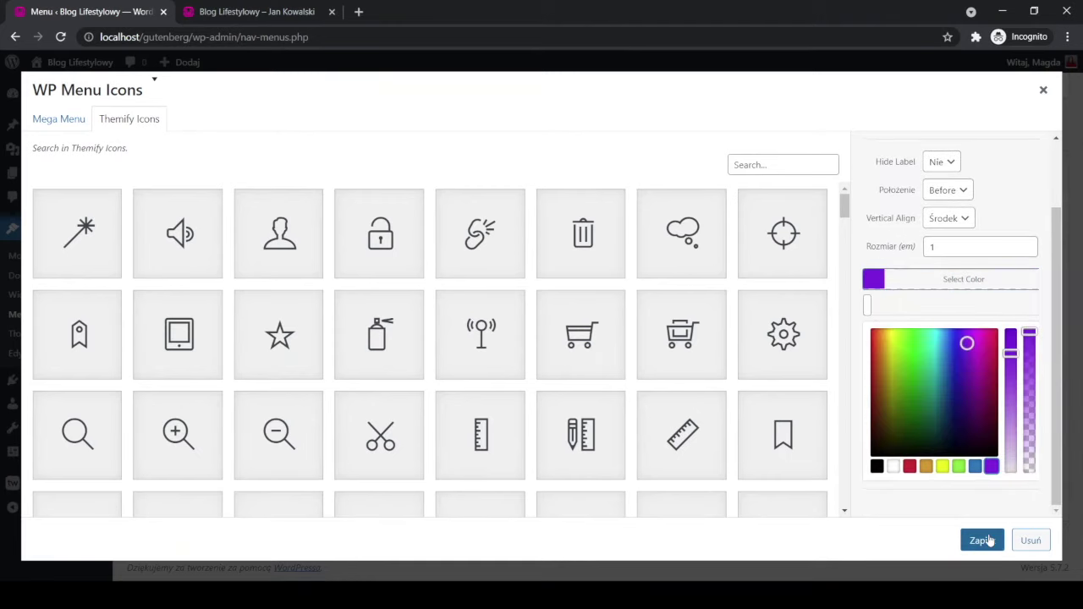
left_click(982, 541)
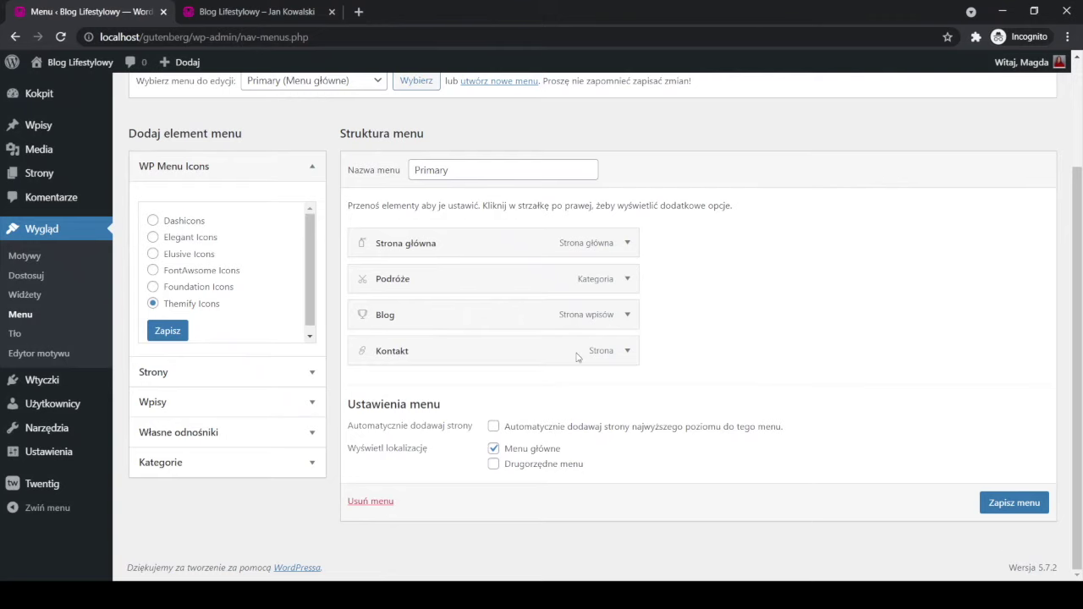
- Set the Podróże icon's colour to the light green preset and save the icon
left_click(365, 280)
left_click(928, 370)
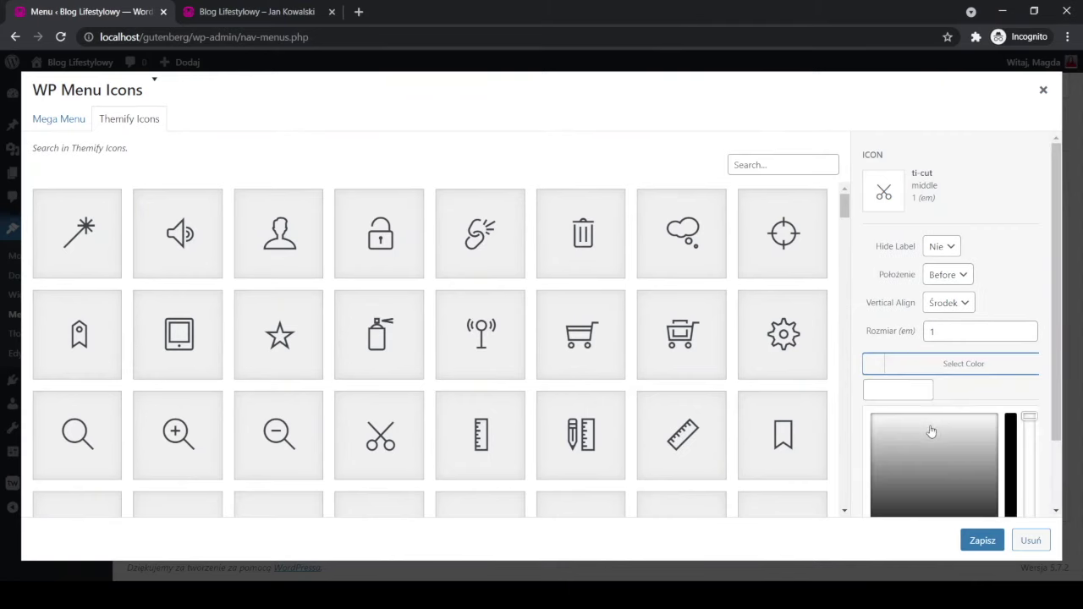
scroll(931, 431, "down", 1)
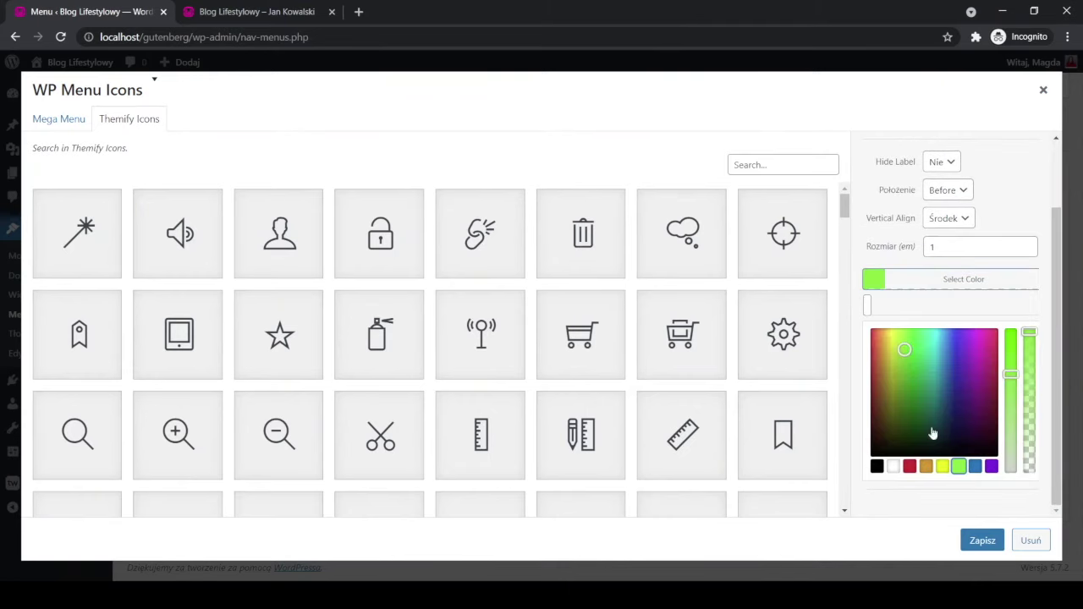
left_click(982, 539)
- Set the Blog icon's colour to a magenta shade picked from the colour spectrum and save the icon
left_click(363, 317)
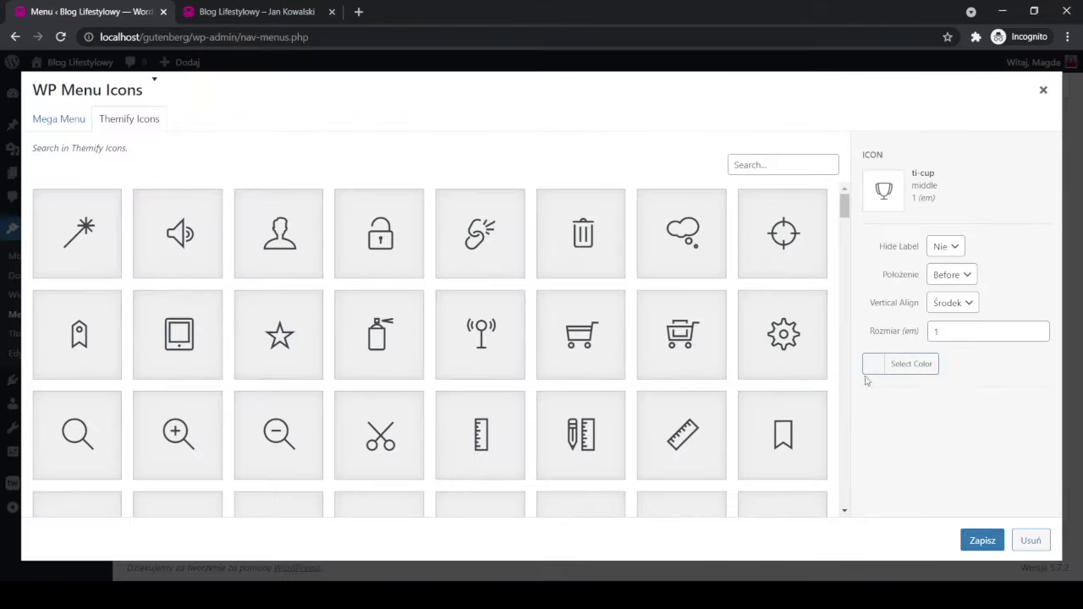
left_click(904, 361)
scroll(910, 435, "down", 1)
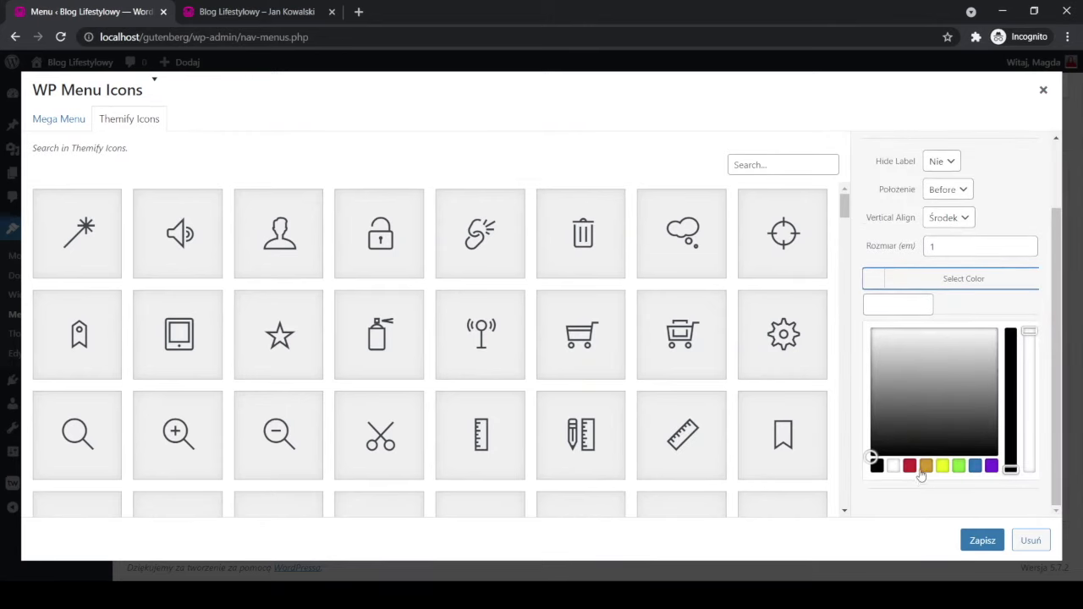
left_click(911, 467)
left_click(985, 353)
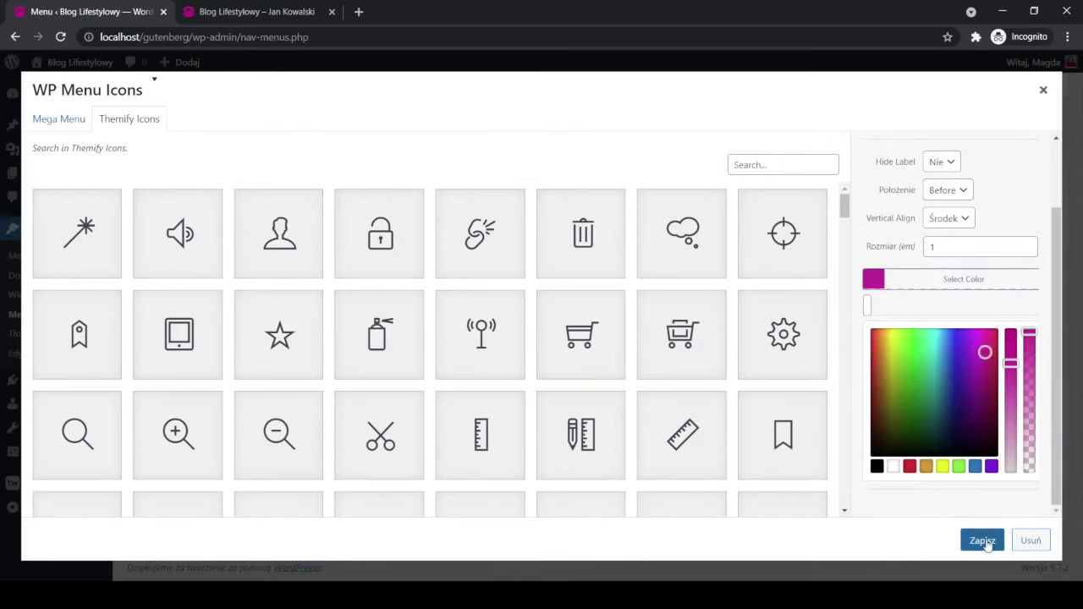
left_click(986, 546)
- Set the Kontakt icon's colour to the golden-brown preset and save the icon
left_click(363, 350)
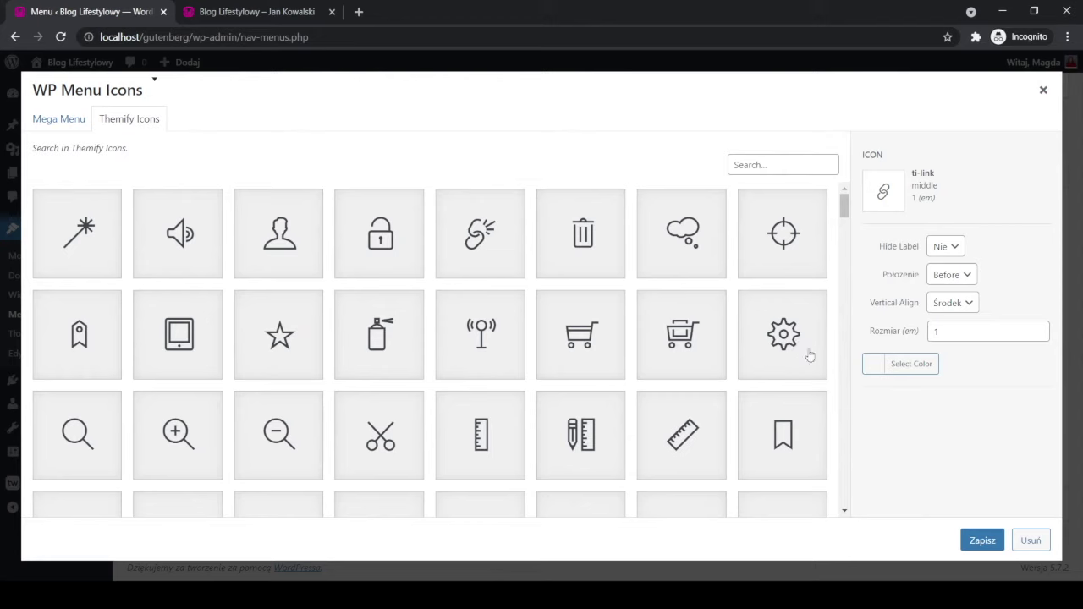
left_click(900, 364)
scroll(897, 445, "down", 1)
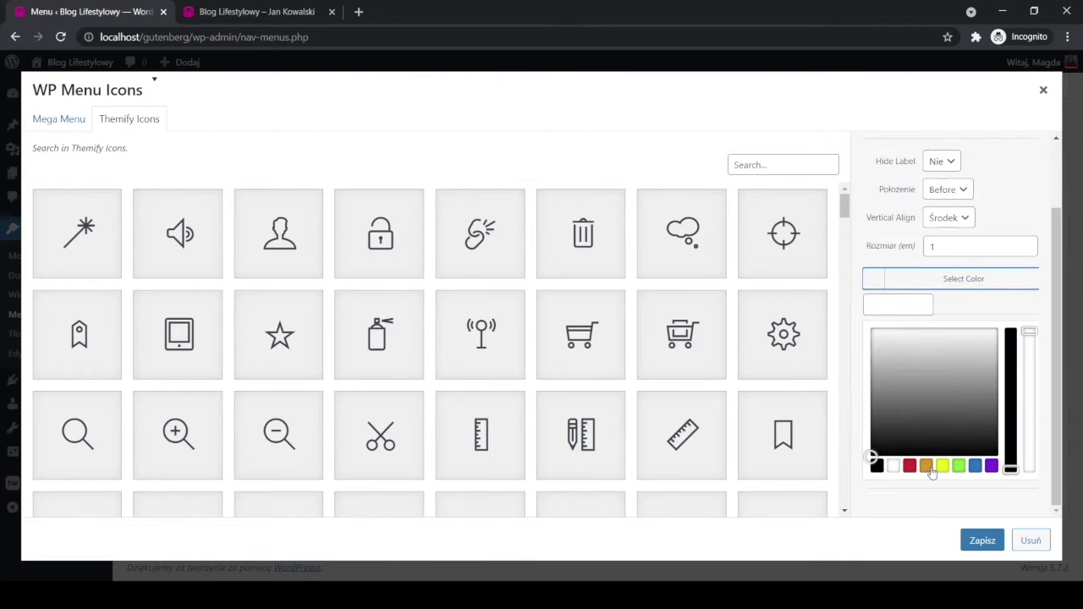
left_click(926, 466)
left_click(984, 541)
- Save the Primary menu, check the icon colours on the blog's front page, and return to the menu editor
left_click(1005, 509)
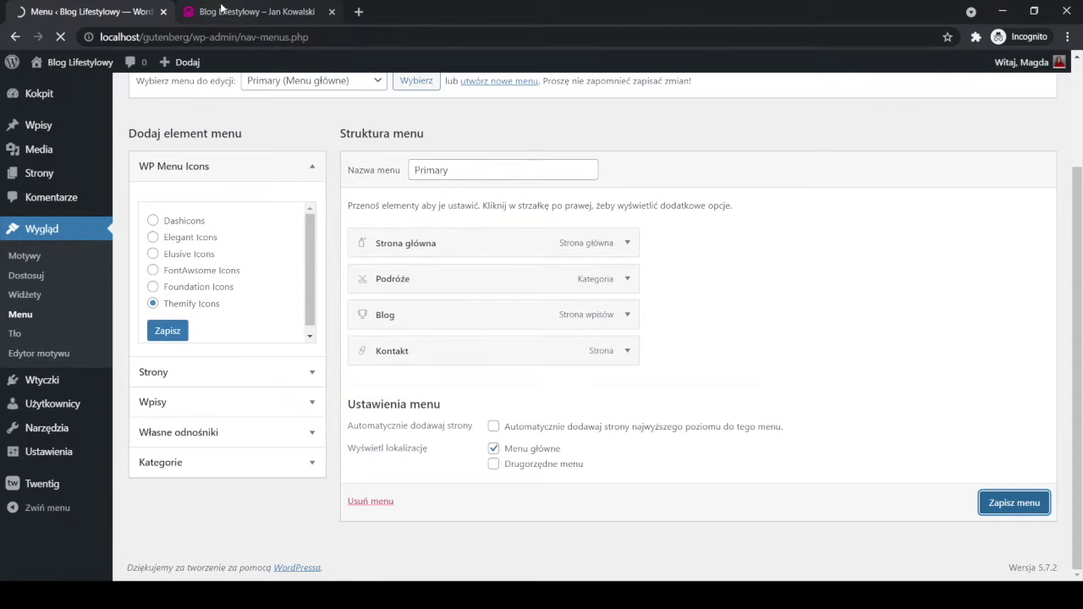
left_click(227, 17)
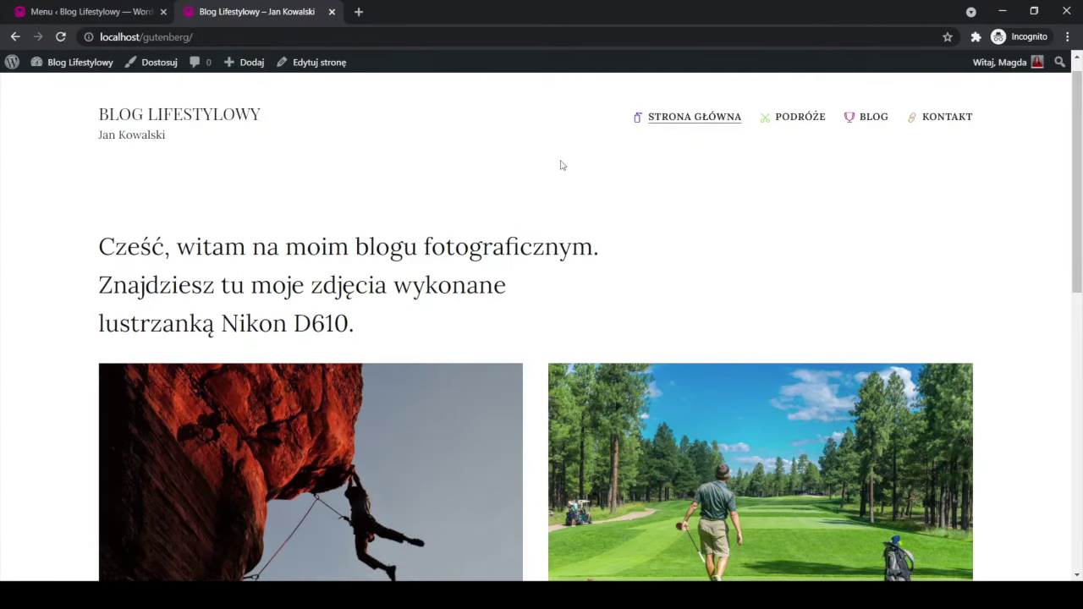
left_click(81, 12)
- Set the Strona główna icon's size to 2 em, save the icon and the menu, and check it on the reloaded front page
left_click(359, 380)
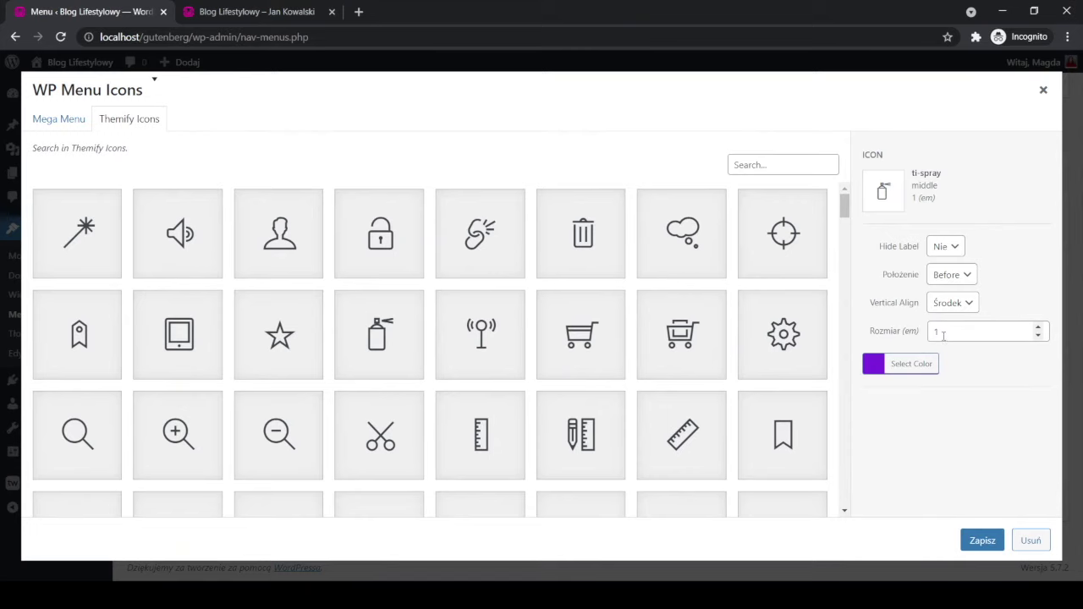
left_click(212, 11)
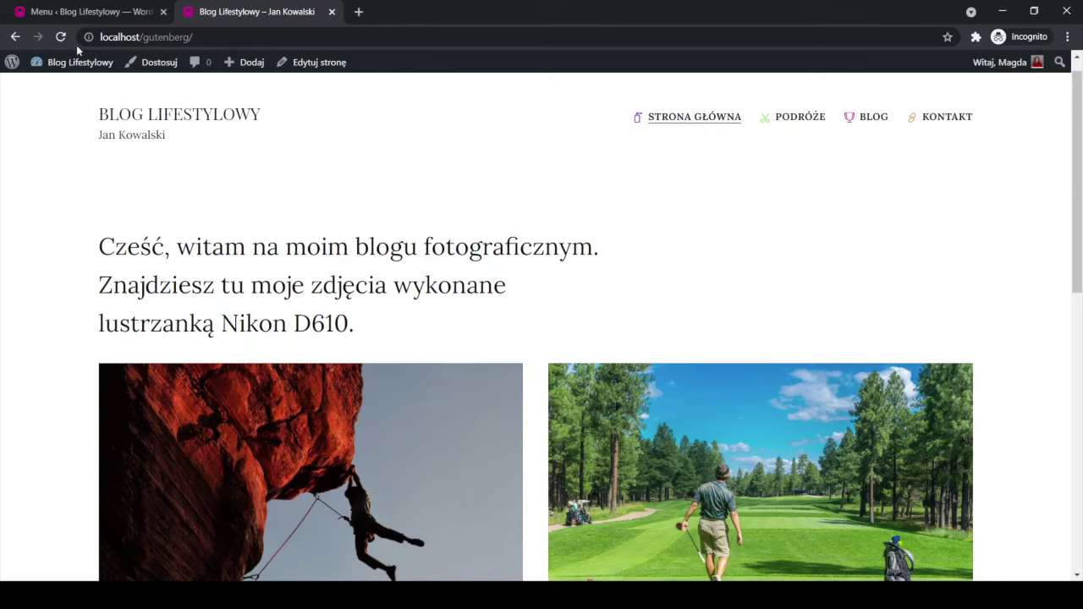
left_click(85, 11)
left_click(899, 330)
type("2")
left_click(980, 540)
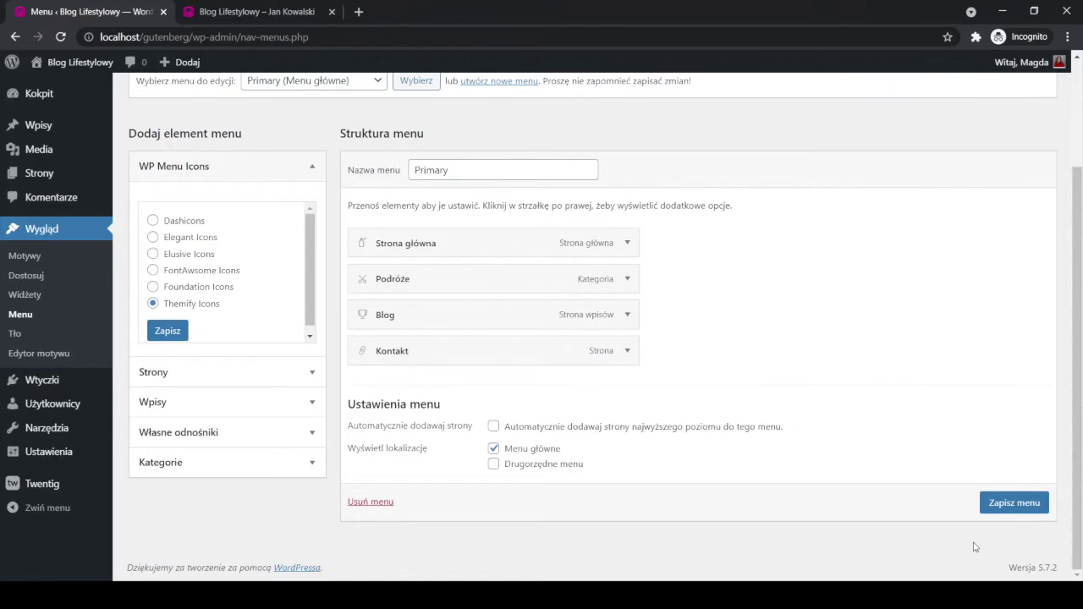
left_click(1002, 504)
left_click(245, 12)
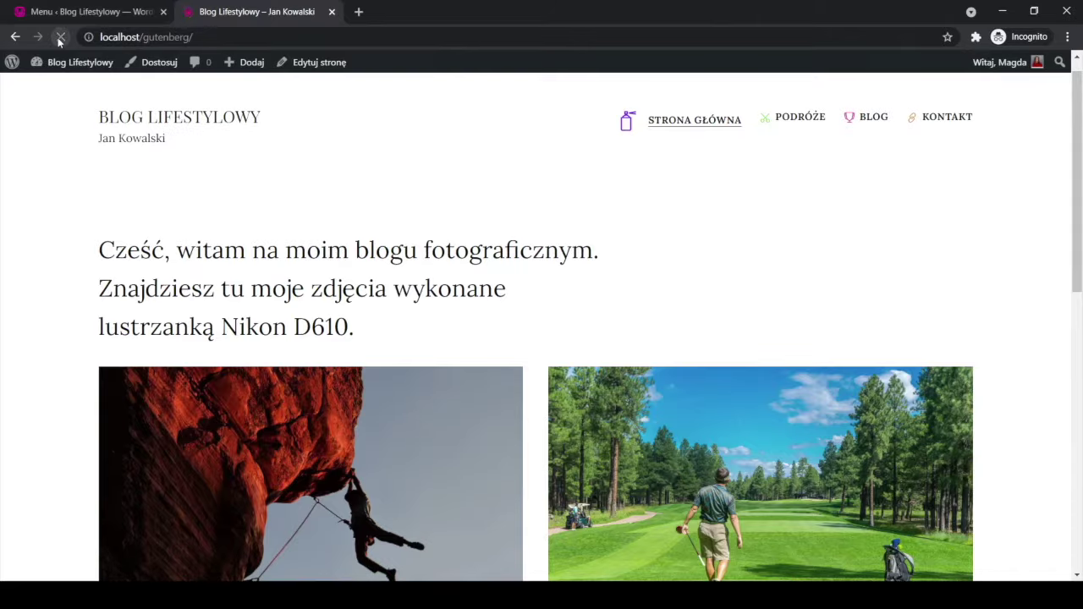
- Set the Strona główna icon's size back to 1 em, save the icon and the menu, and check the front page
left_click(34, 10)
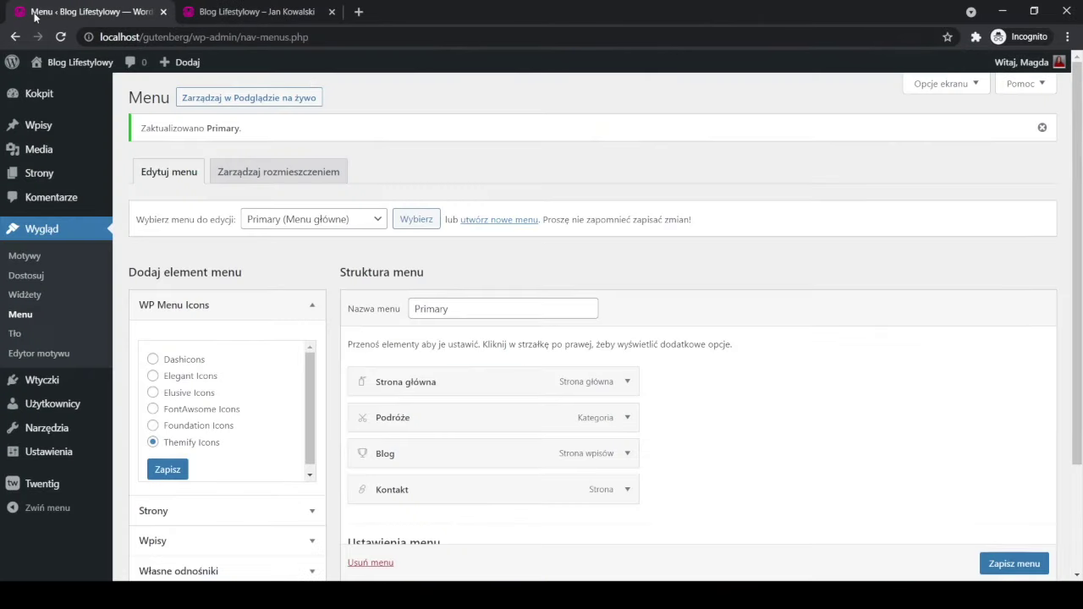
left_click(626, 381)
scroll(744, 466, "down", 2)
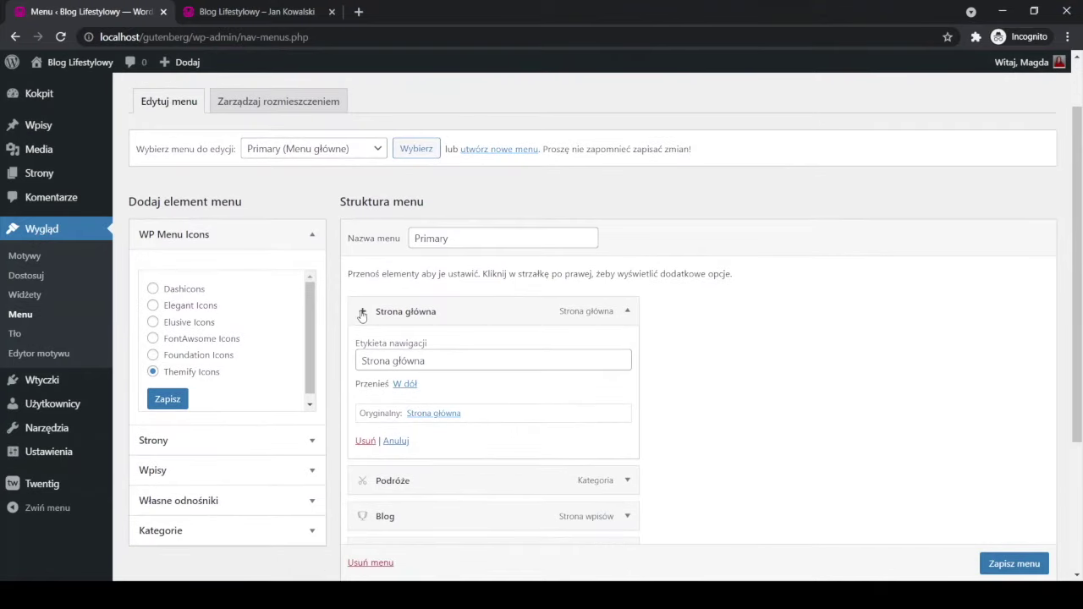
left_click(360, 311)
left_click(939, 331)
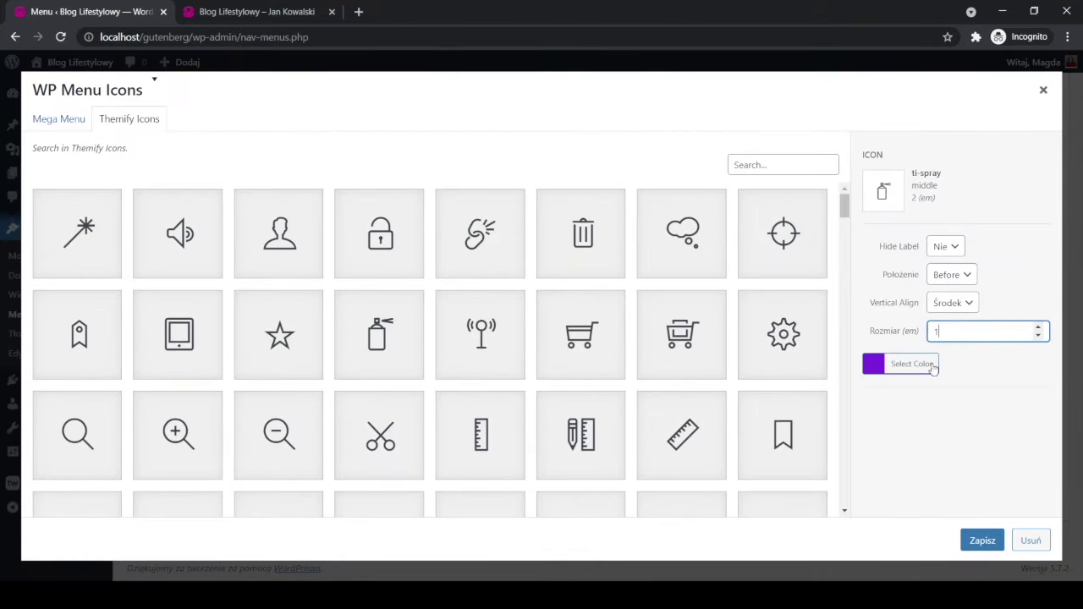
left_click(982, 541)
left_click(994, 499)
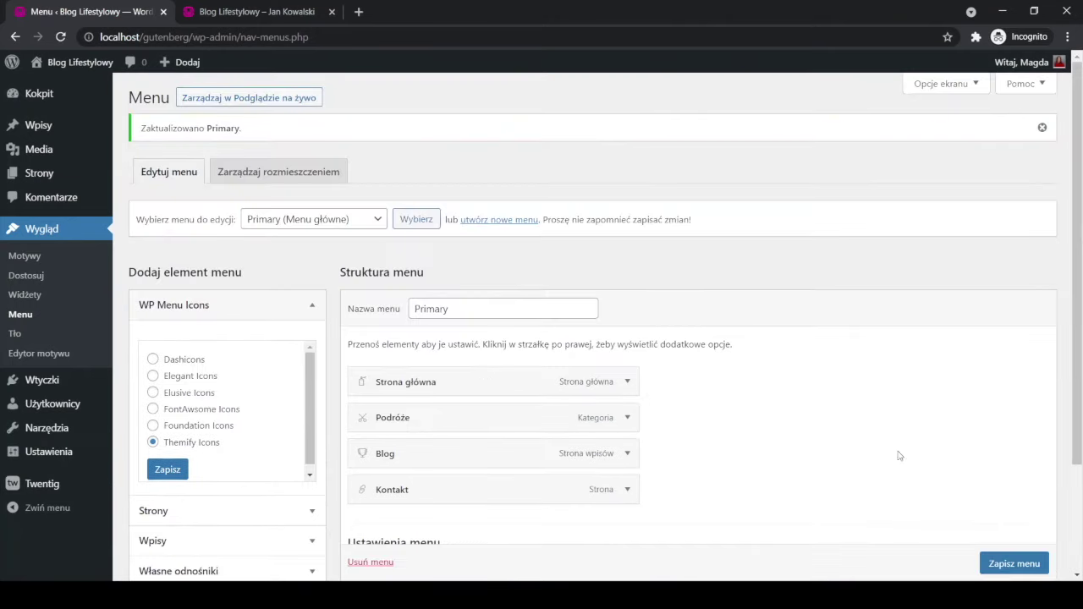
left_click(245, 12)
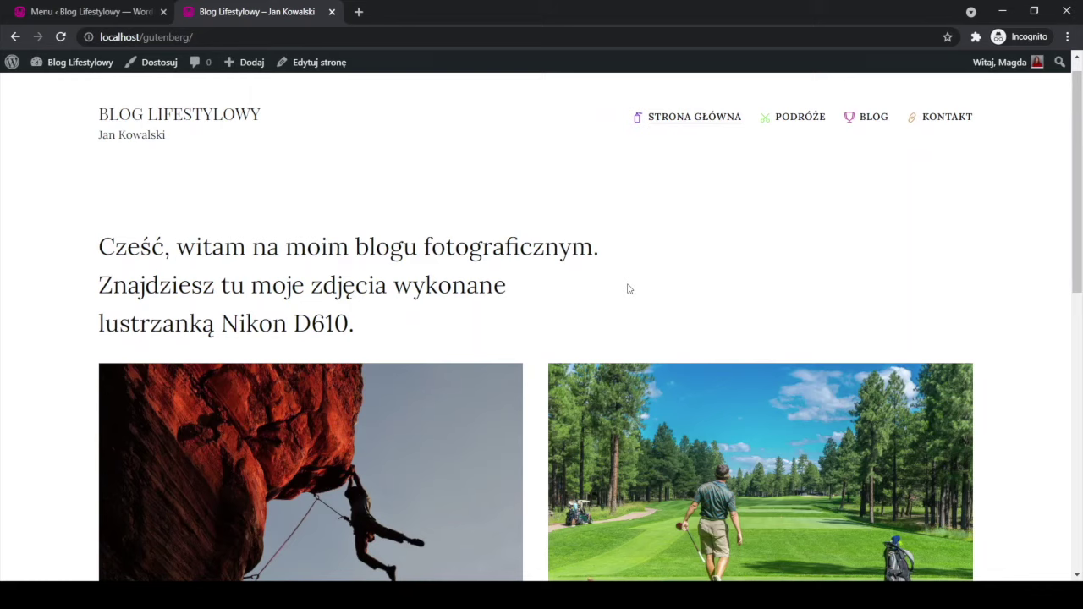
- Open the developer tools' network monitor on the front page and reload the page to record its requests
key("ctrl+shift+i")
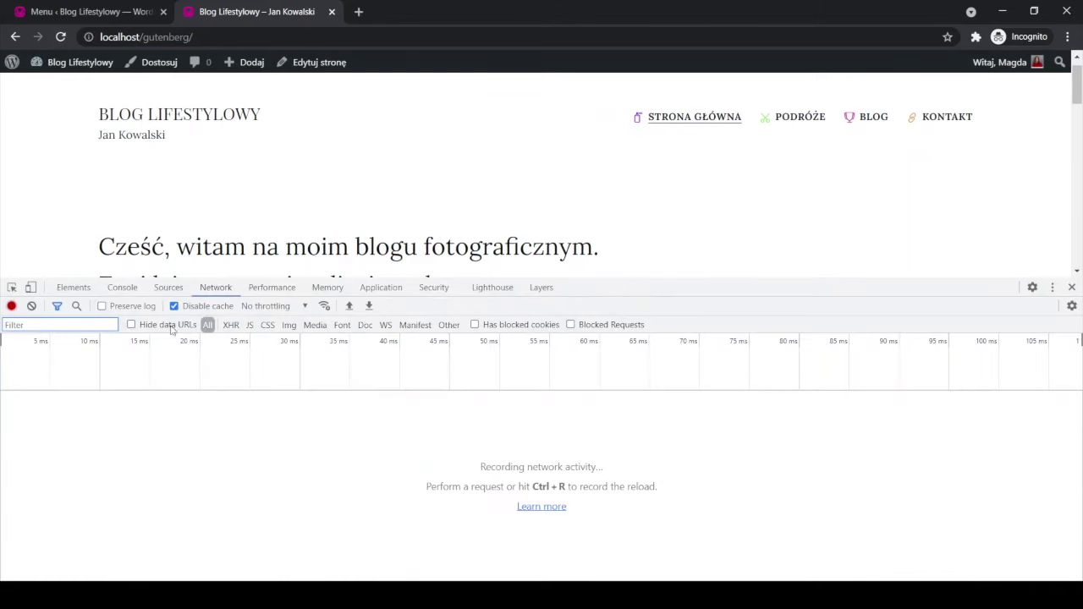
left_click_drag(684, 280, 687, 295)
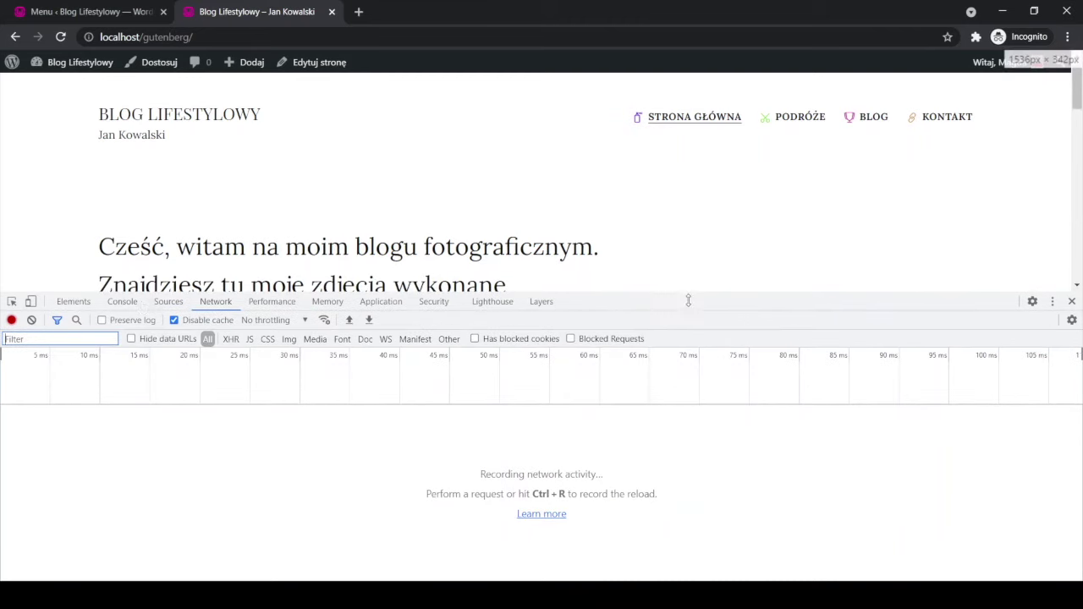
left_click(217, 306)
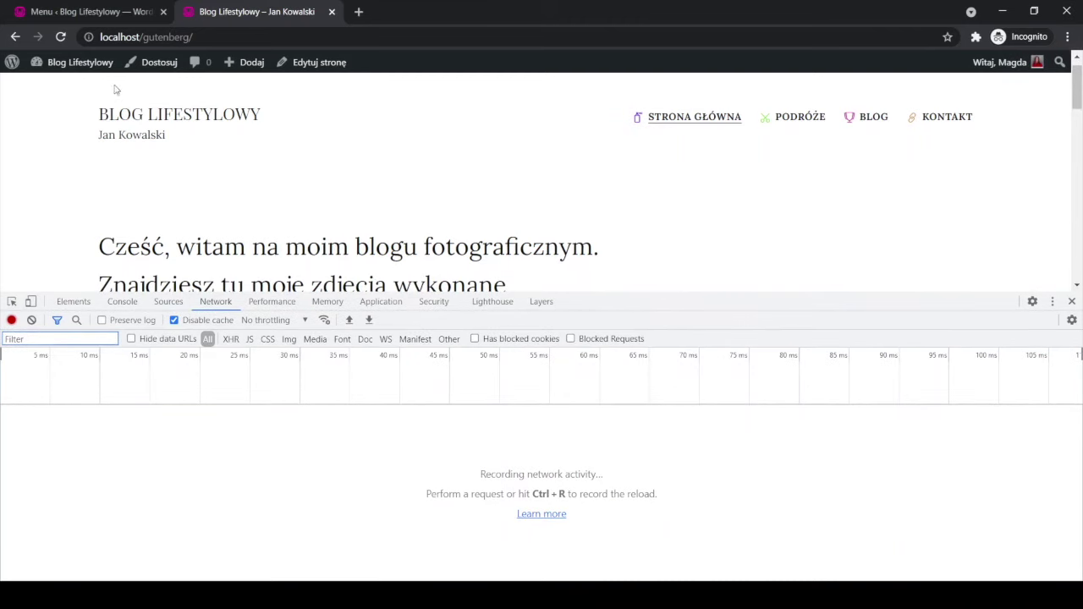
left_click(61, 36)
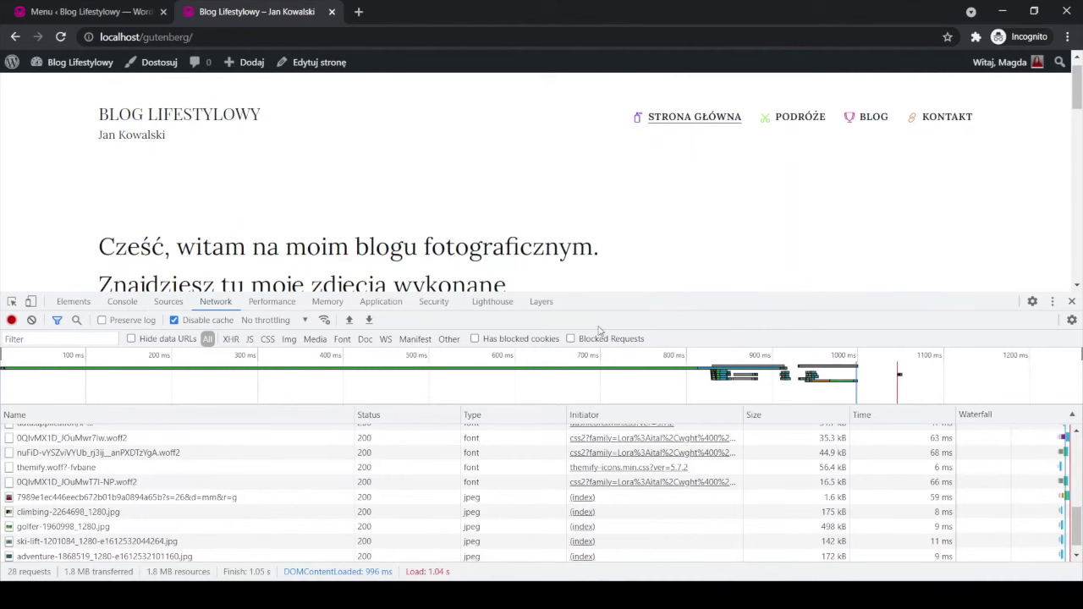
scroll(533, 482, "up", 5)
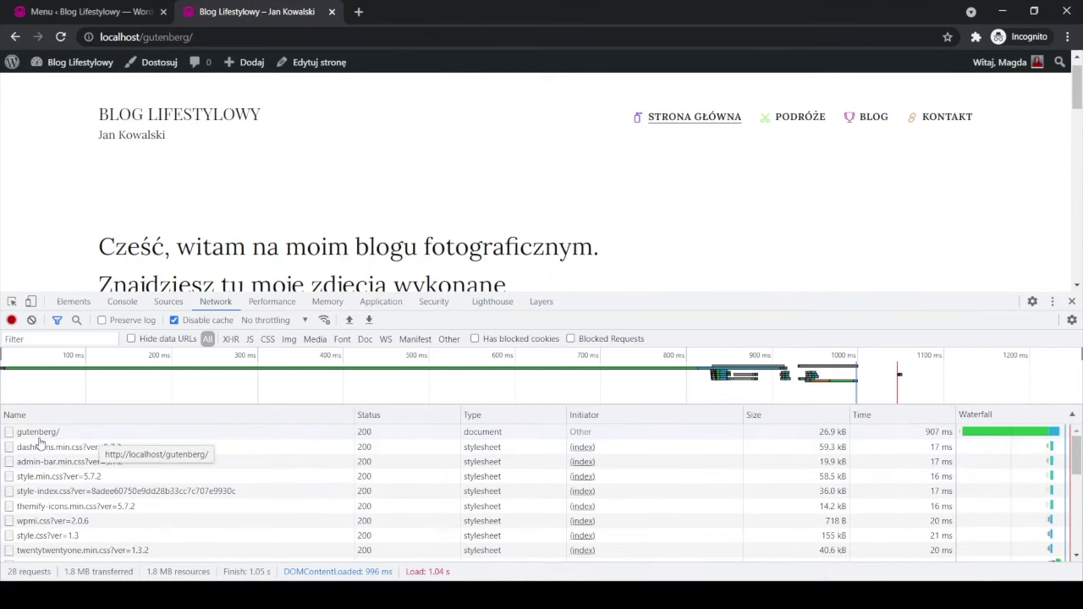
- Examine the plugin's stylesheet requests, themify-icons.min.css and wpmi.css, for their content and size
left_click(53, 507)
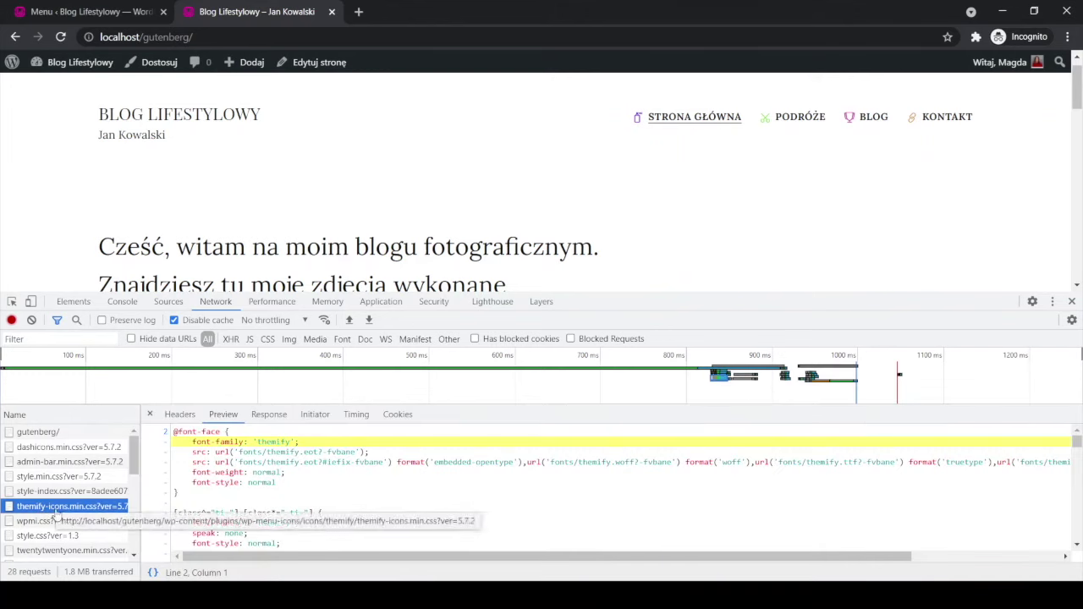
left_click(150, 414)
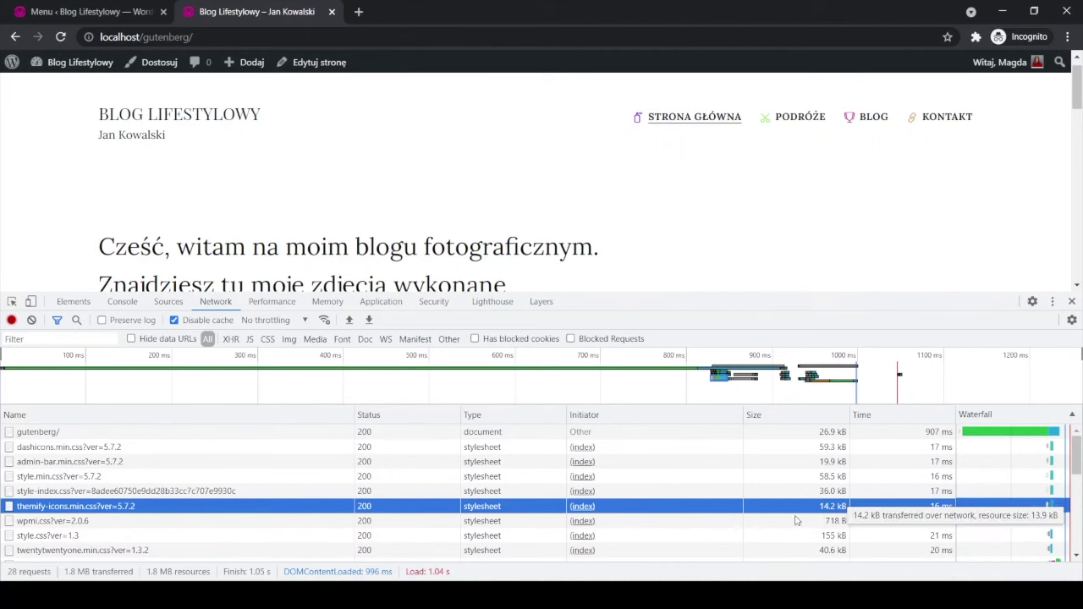
left_click(49, 522)
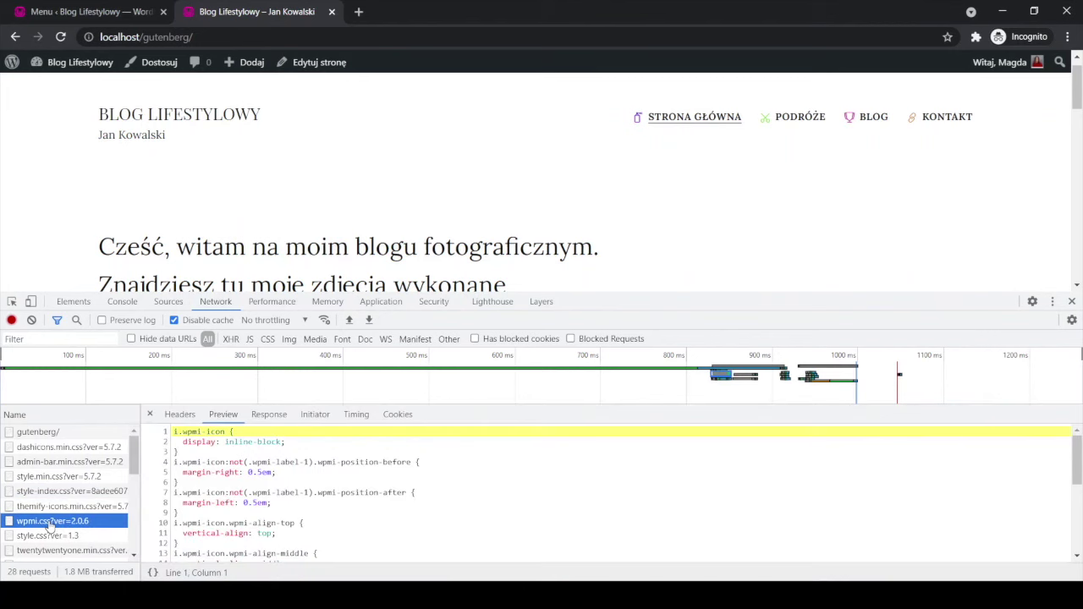
left_click(150, 413)
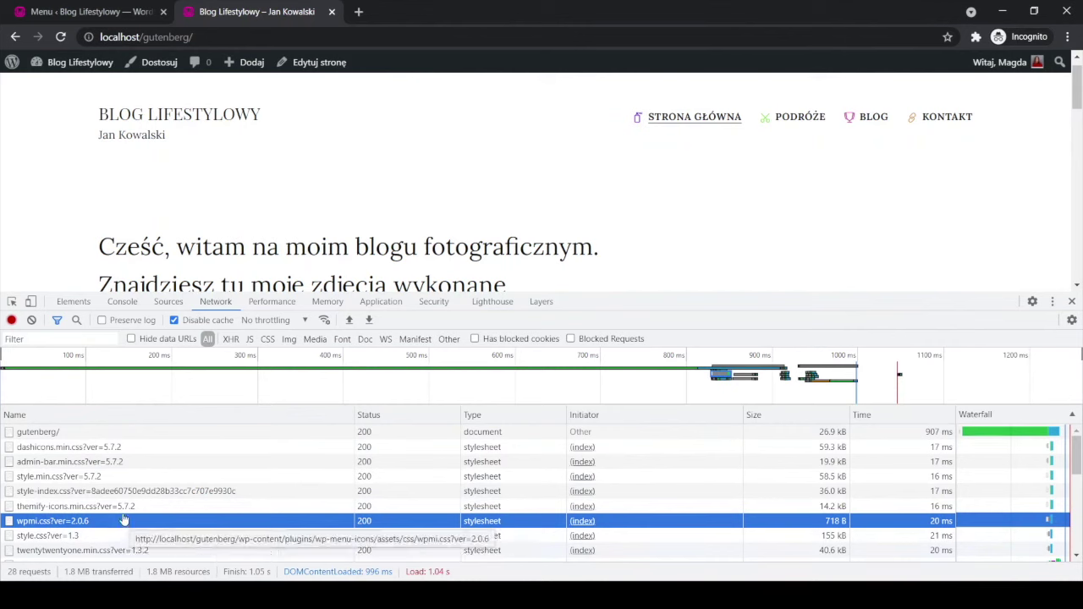
- Examine the themify.woff font request's preview and size in the request list, and close the developer tools
scroll(68, 535, "down", 2)
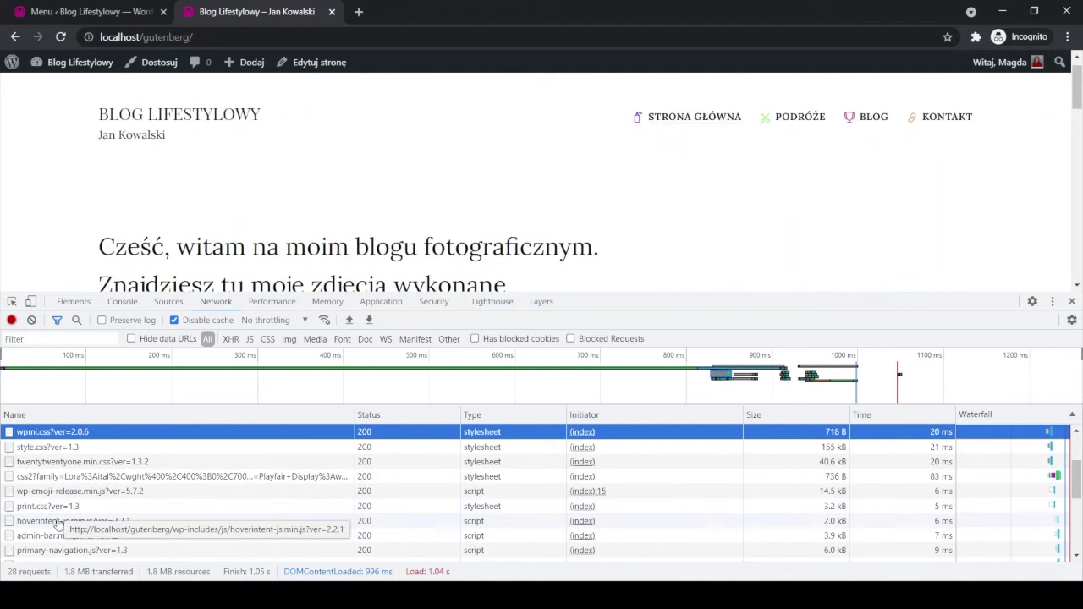
scroll(52, 508, "down", 2)
scroll(228, 487, "down", 2)
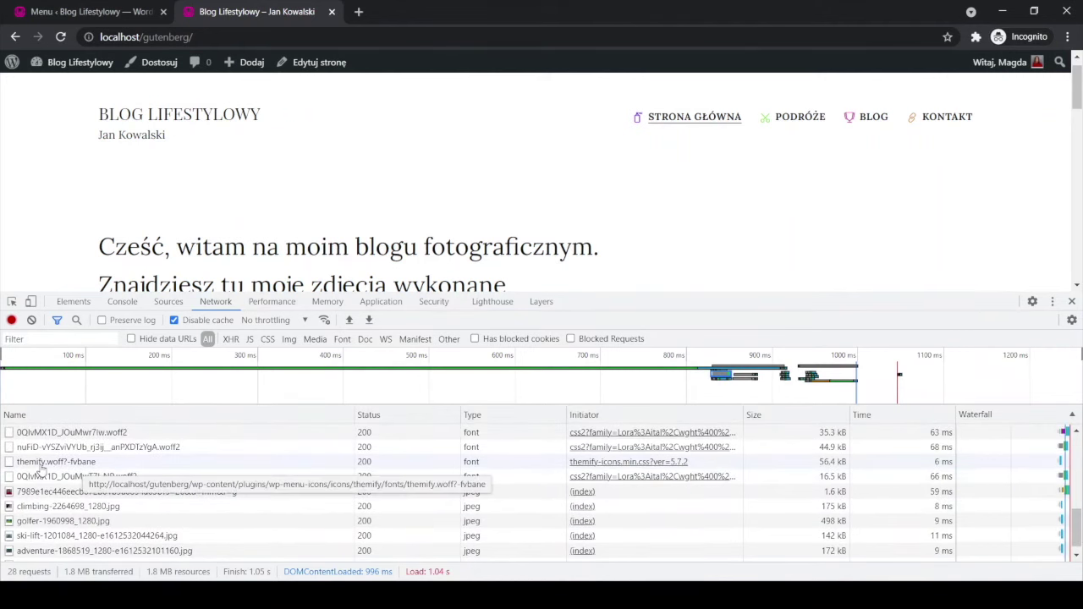
left_click(51, 462)
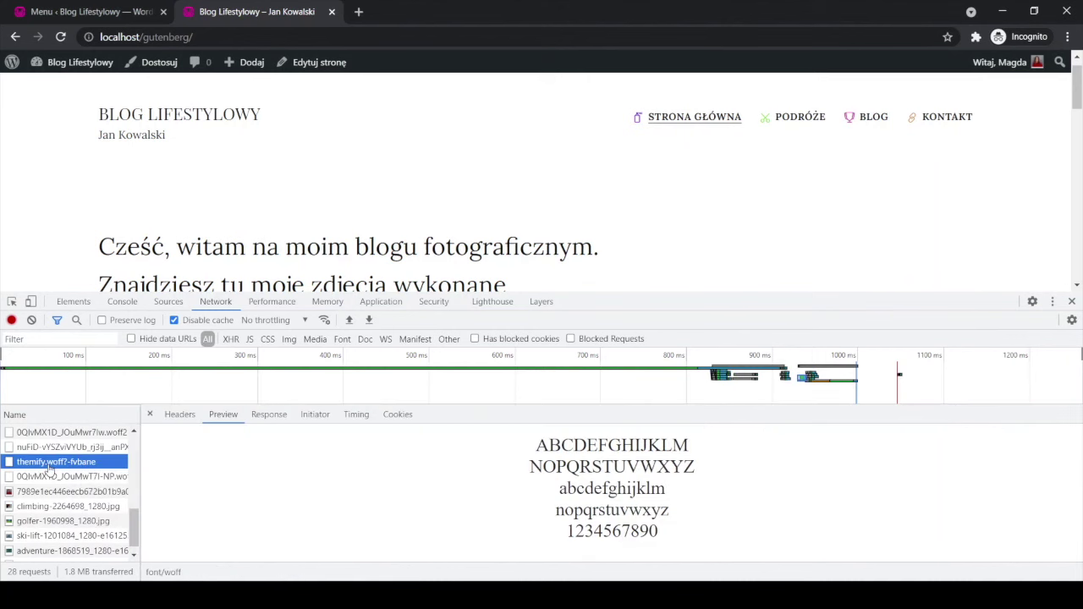
left_click(152, 414)
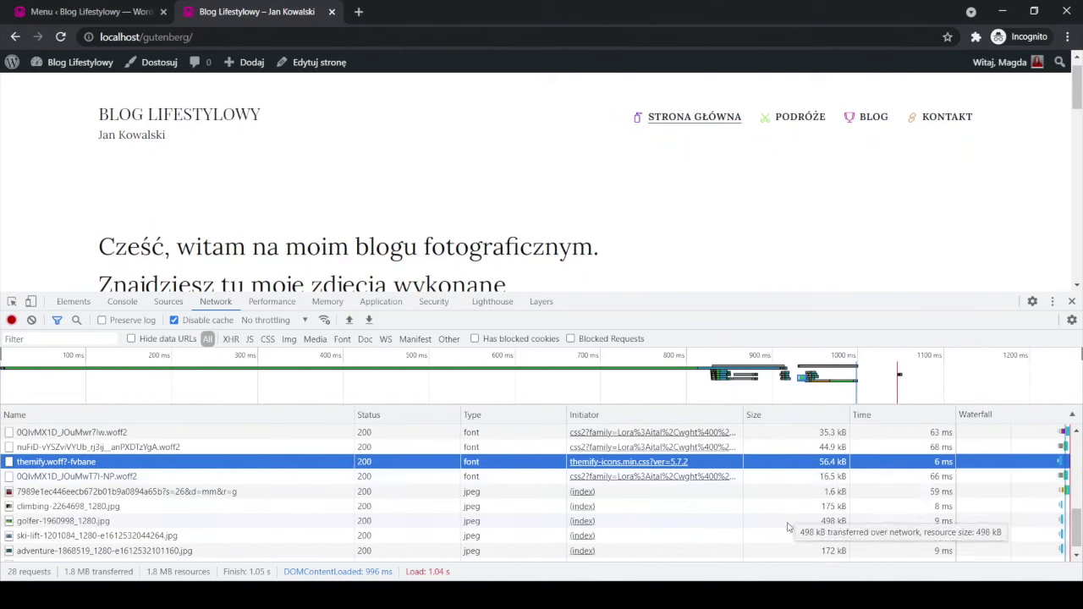
scroll(787, 524, "up", 6)
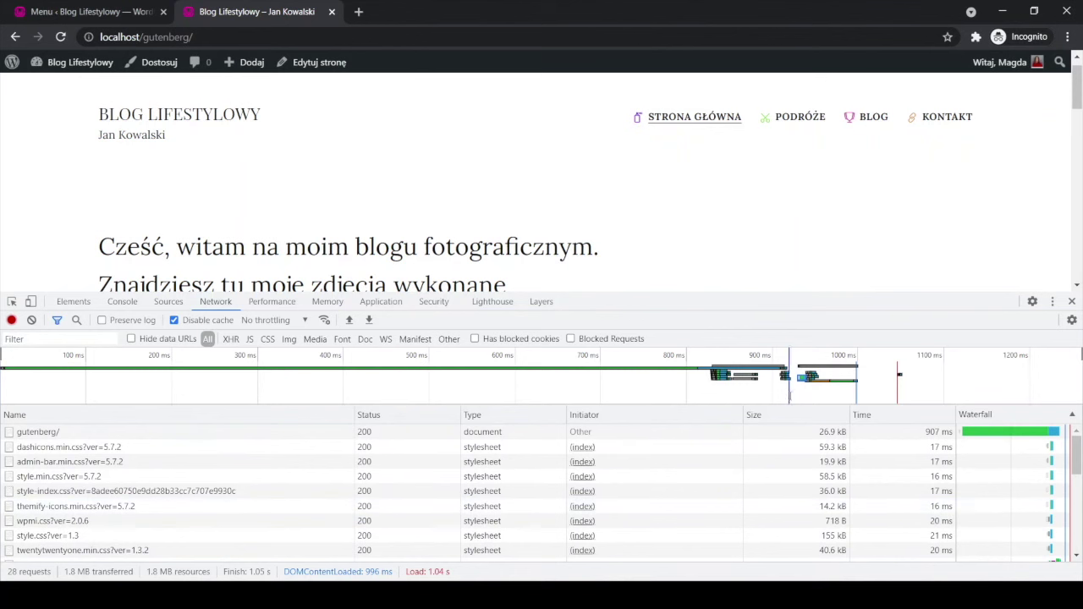
left_click(1072, 302)
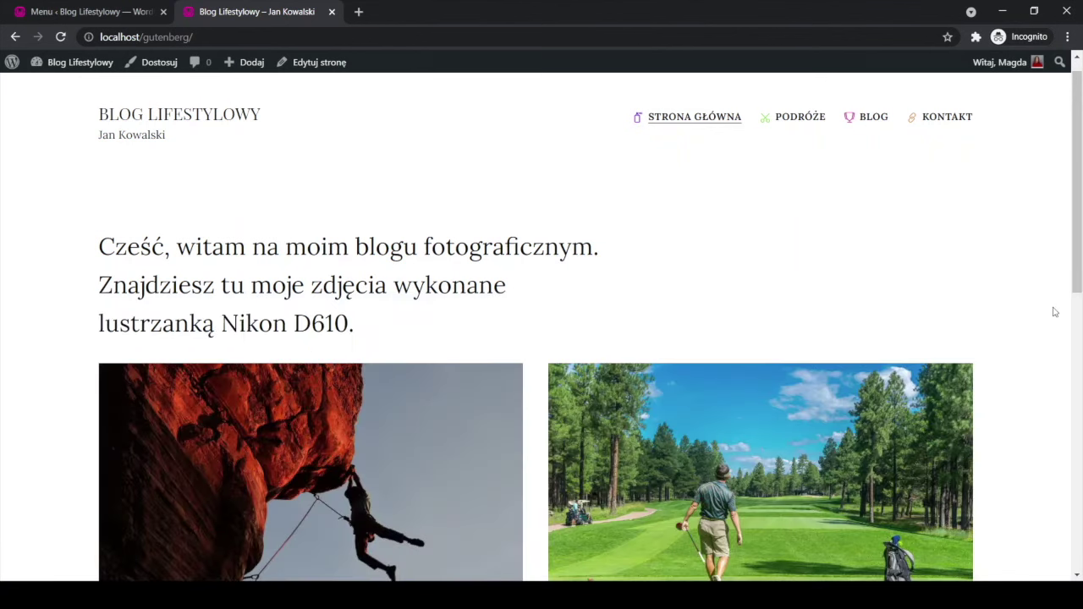